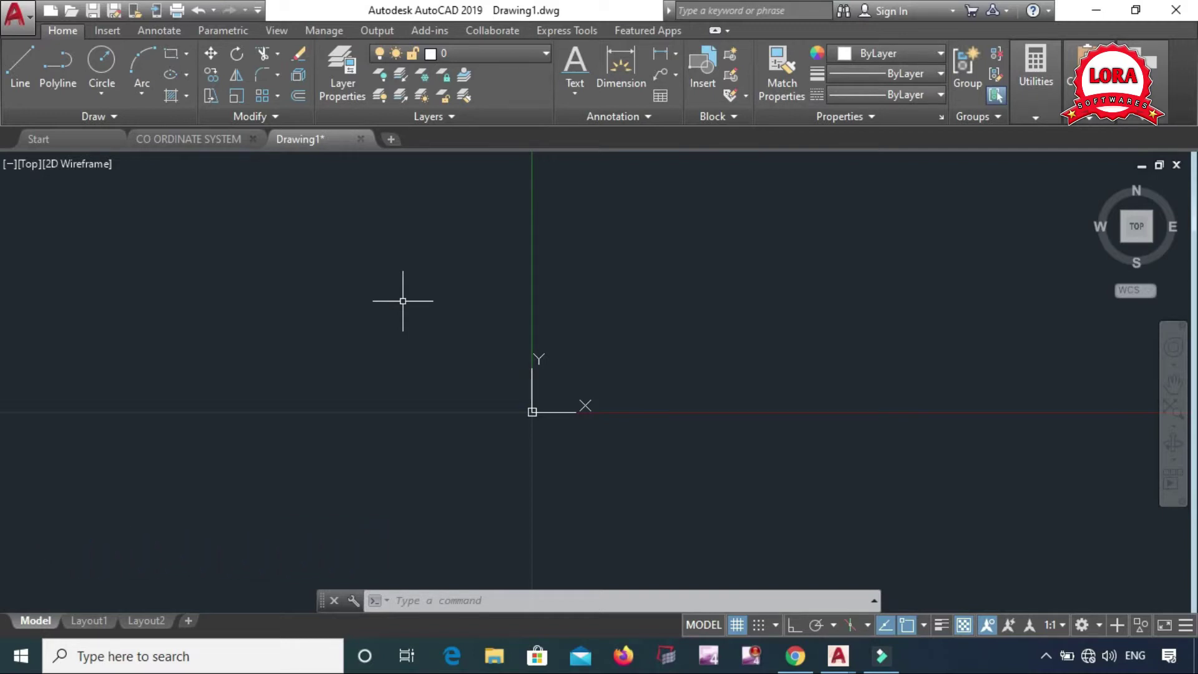
# Zoom and pan so circles 1 and 2 and their overlap region 3 fill the view.
pyautogui.scroll(-4, 394, 297)
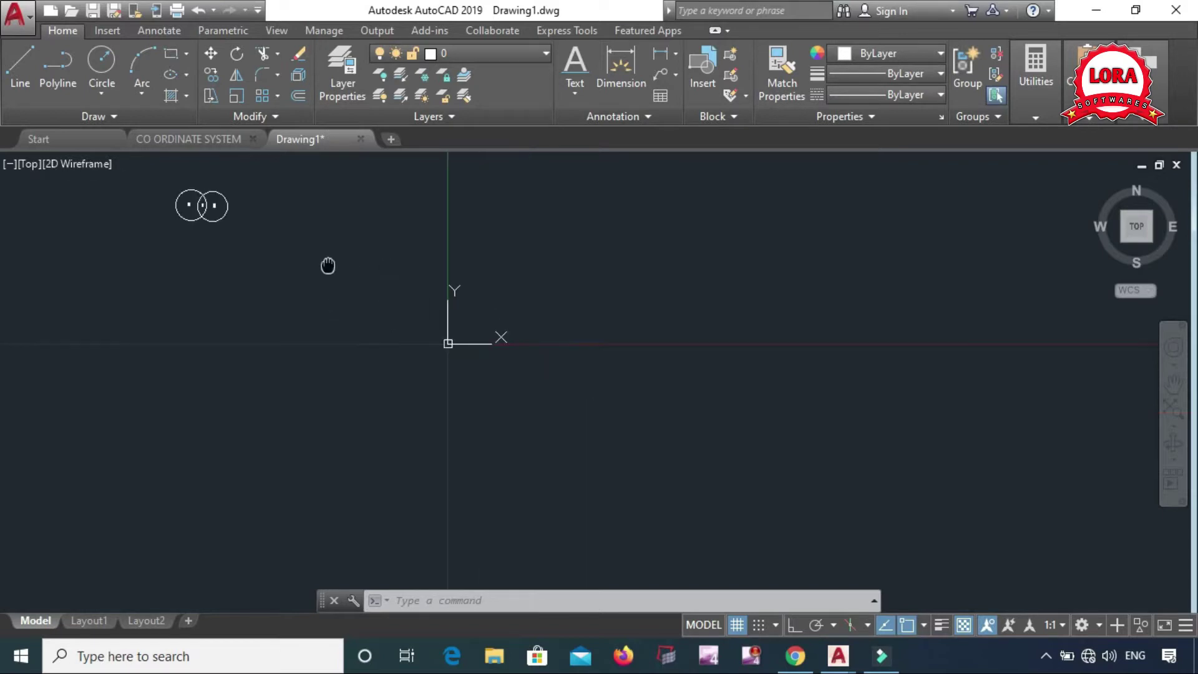
pyautogui.moveTo(326, 265); pyautogui.dragTo(622, 312, button='middle')
pyautogui.scroll(10, 483, 253)
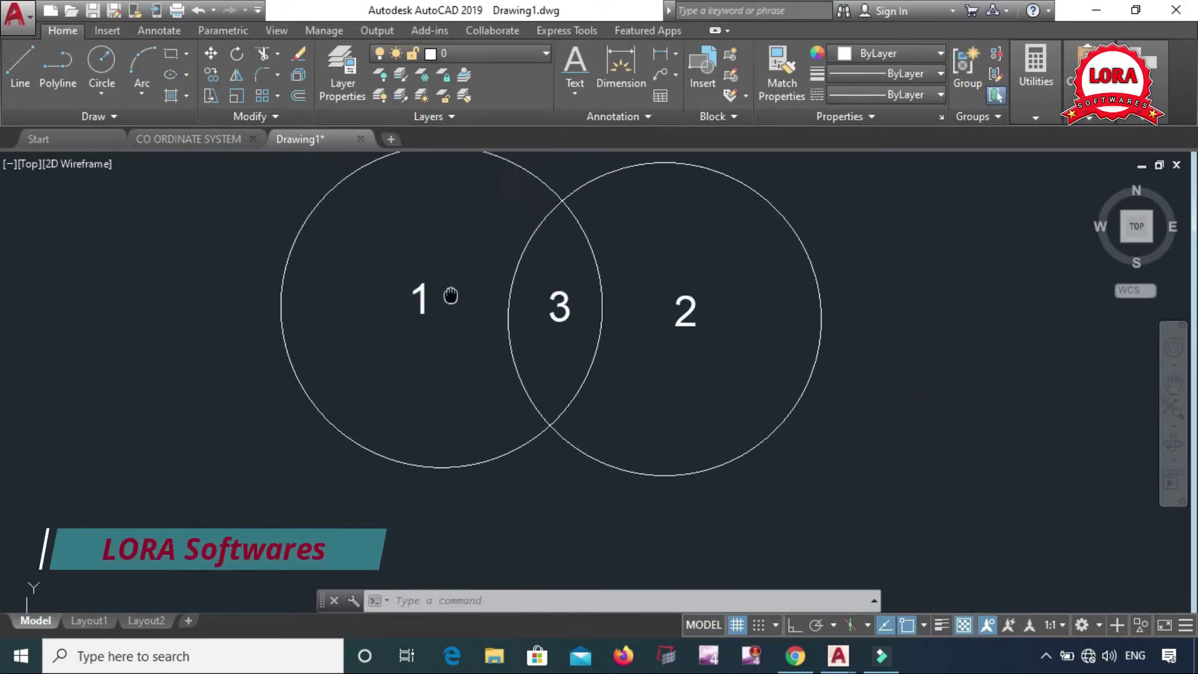
pyautogui.moveTo(453, 306); pyautogui.dragTo(461, 314, button='middle')
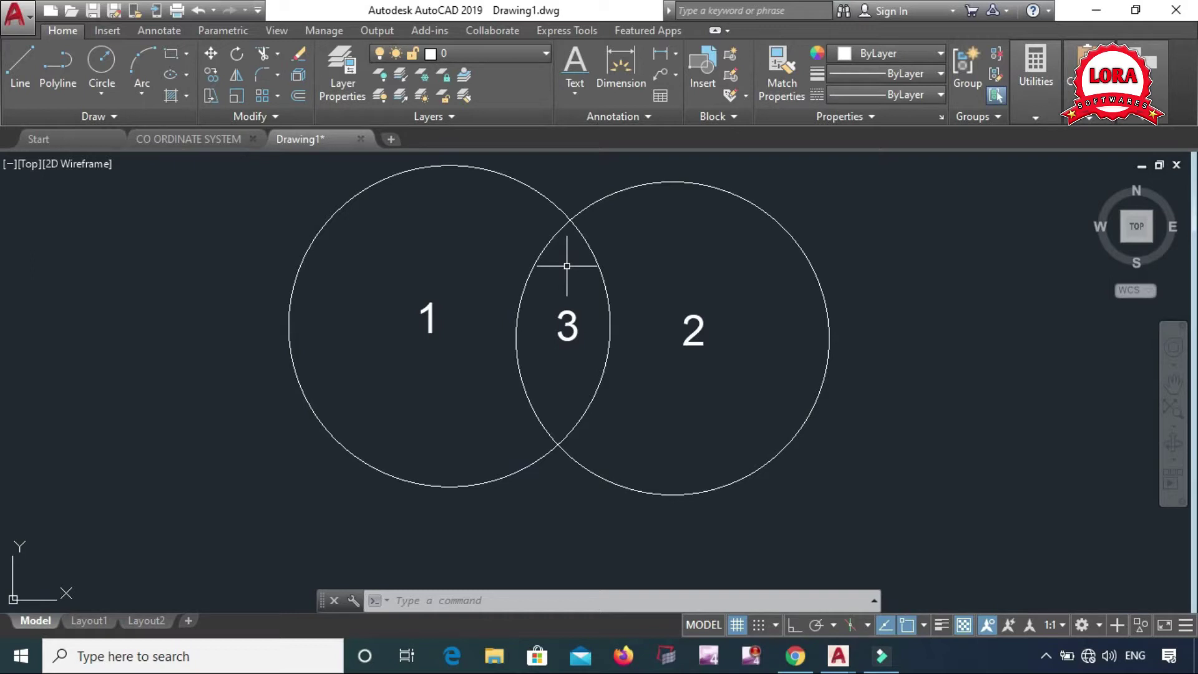
pyautogui.click(437, 601)
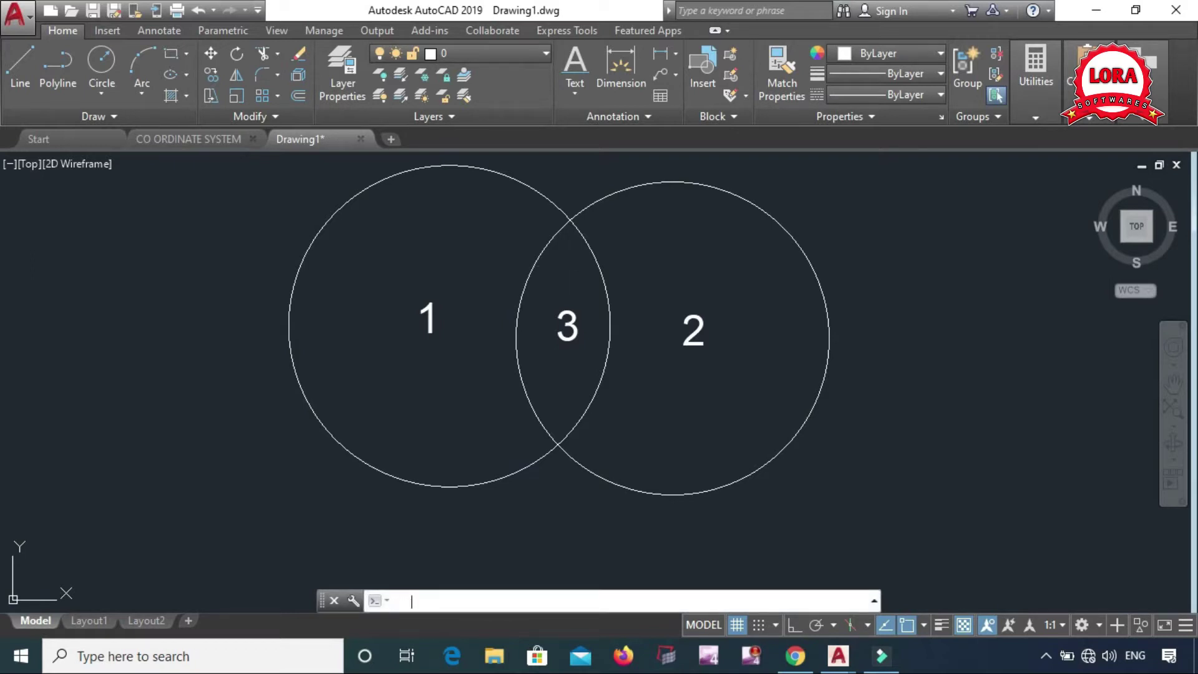
# Use BOUNDARY (BO) with points picked inside regions 1 and 2 to create two polylines.
pyautogui.write('bo')
pyautogui.press('Return')
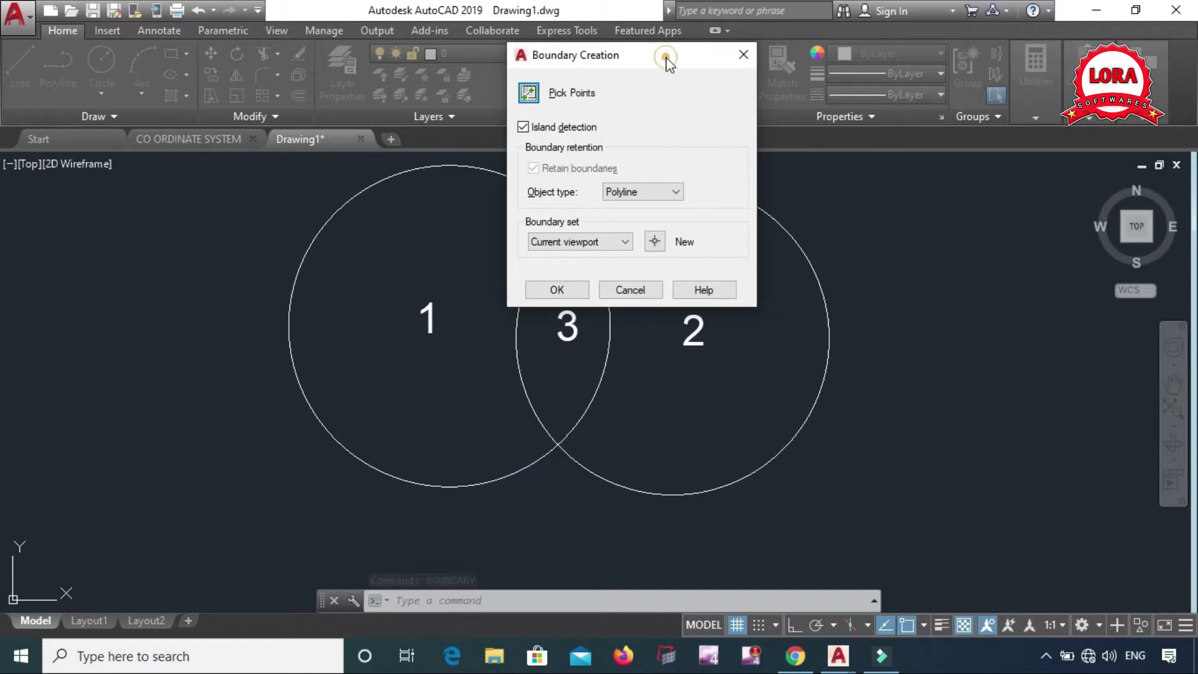
pyautogui.moveTo(666, 57)
pyautogui.mouseDown()
pyautogui.moveTo(795, 173)
pyautogui.moveTo(951, 189)
pyautogui.mouseUp()
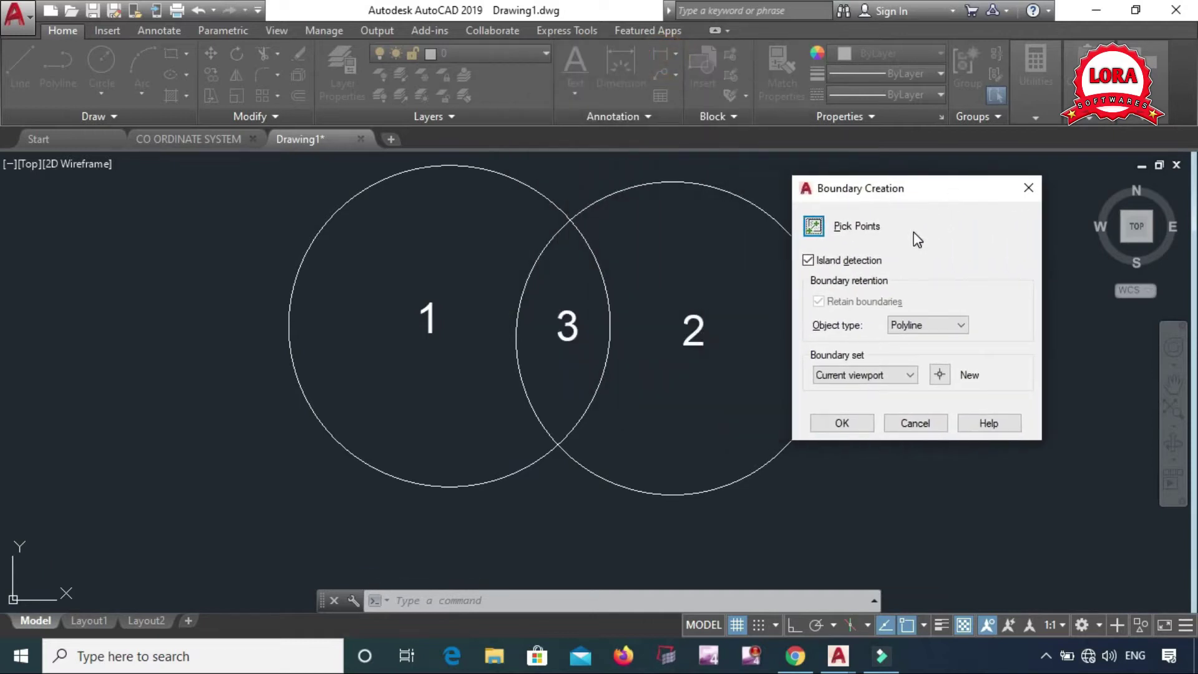
pyautogui.click(814, 227)
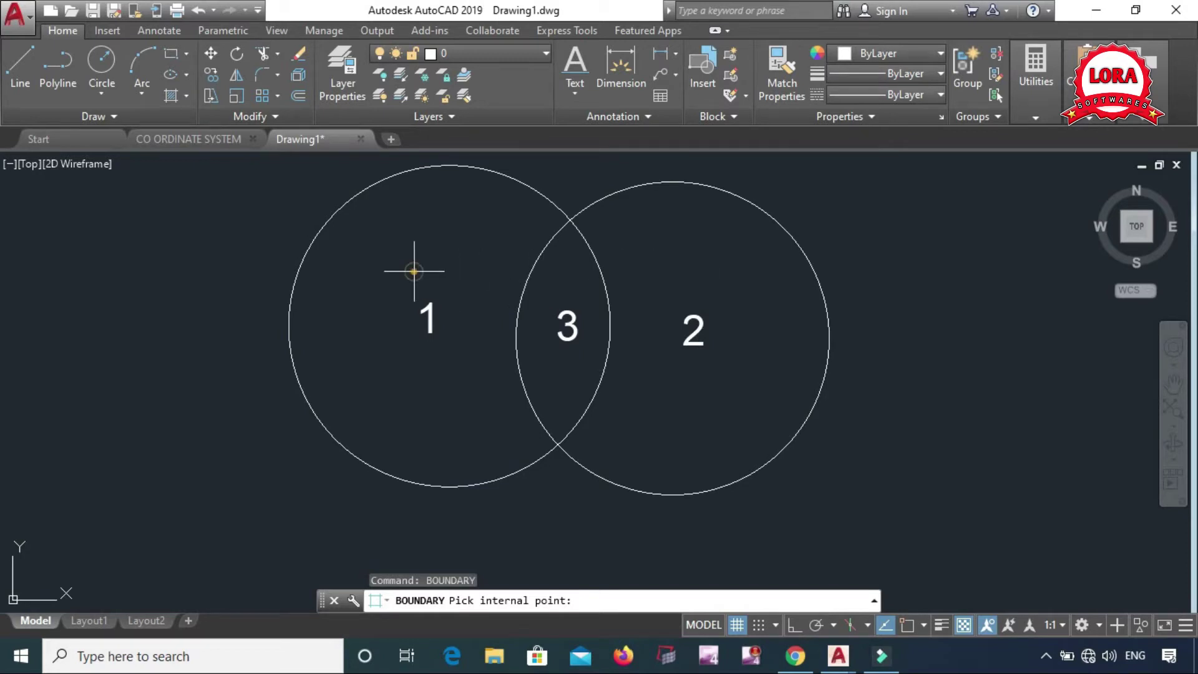
pyautogui.click(413, 271)
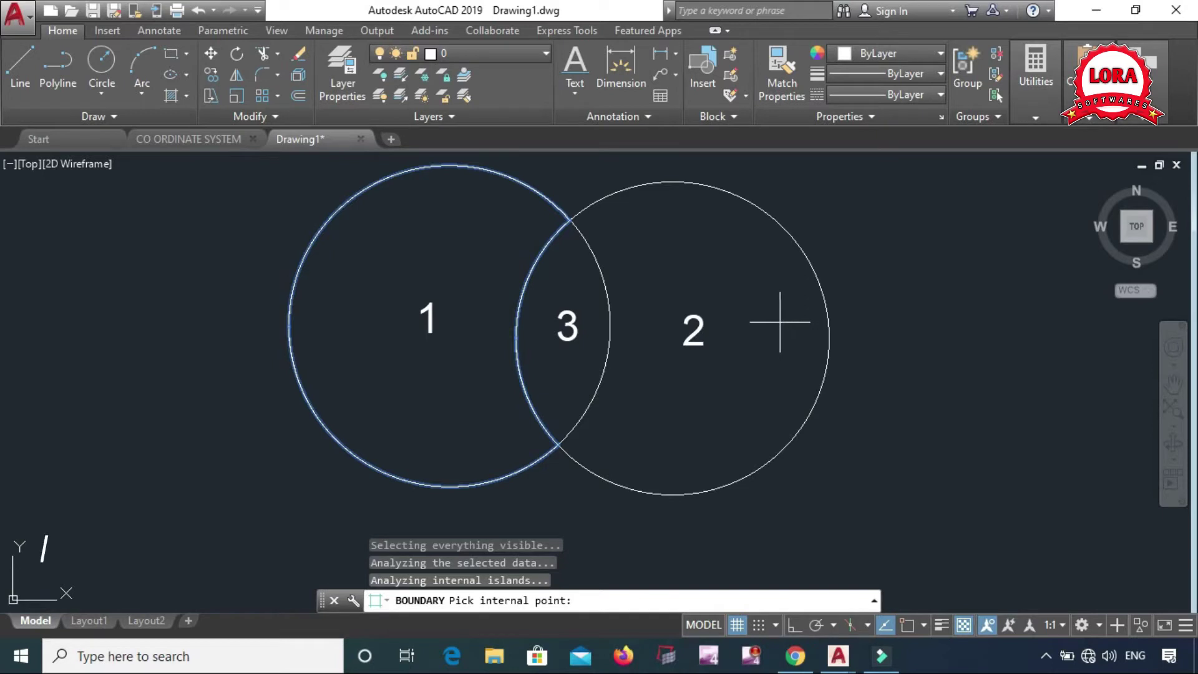
pyautogui.click(780, 322)
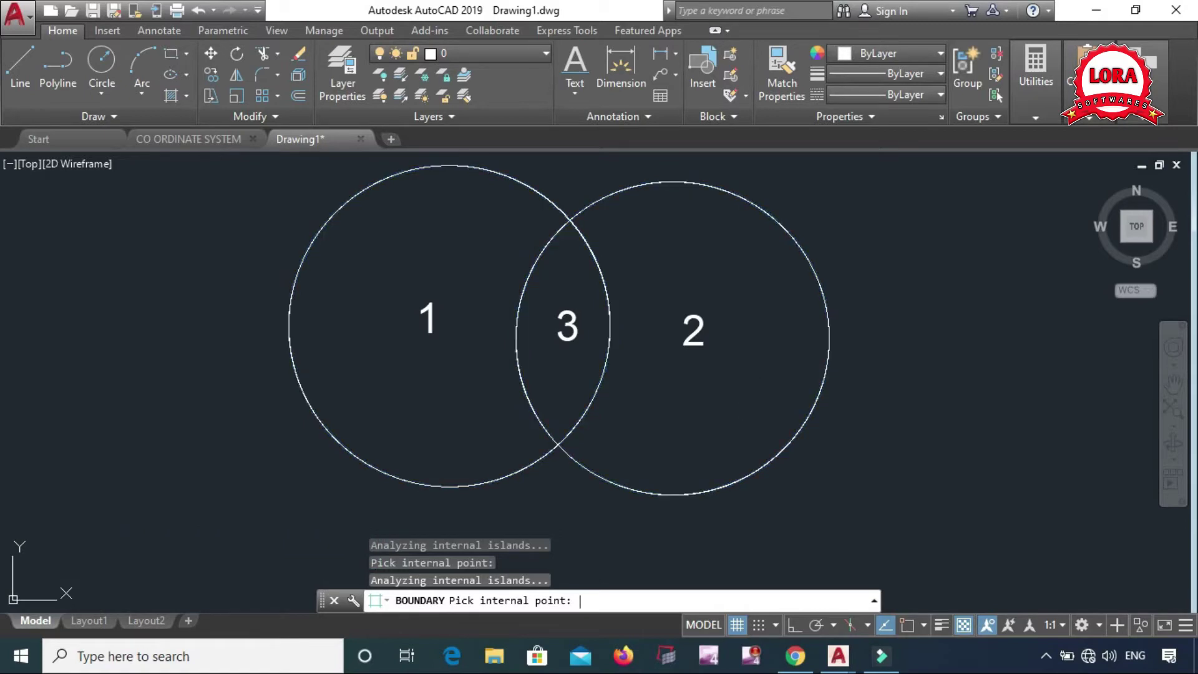
pyautogui.press('Return')
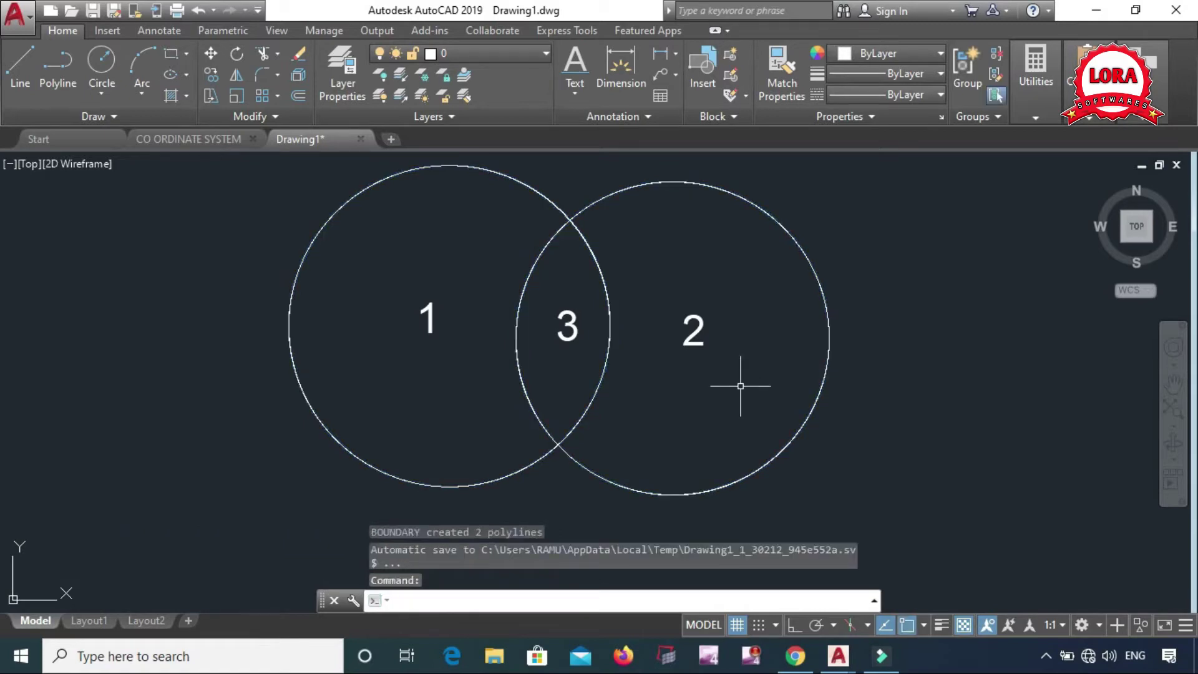
pyautogui.press('Escape')
pyautogui.moveTo(701, 400)
pyautogui.mouseDown(button='middle')
pyautogui.moveTo(736, 415)
pyautogui.moveTo(677, 443)
pyautogui.mouseUp(button='middle')
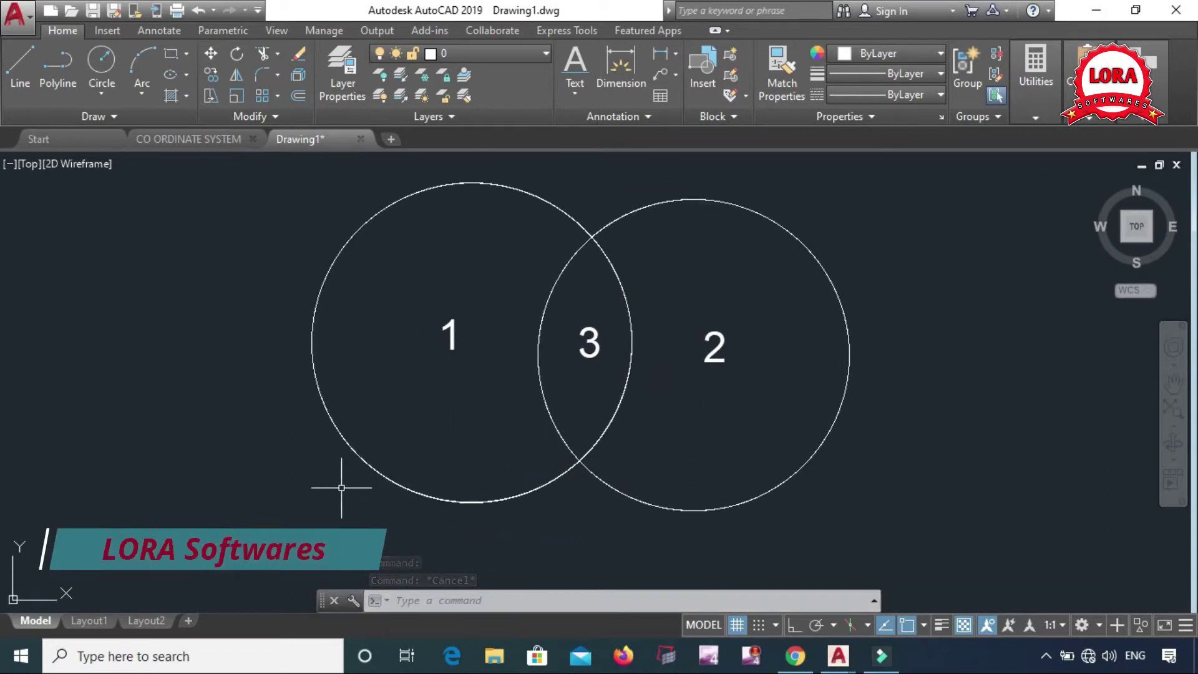
# Copy and paste the region 1 and region 2 boundaries, placing the first crescent left of the circles.
pyautogui.click(350, 447)
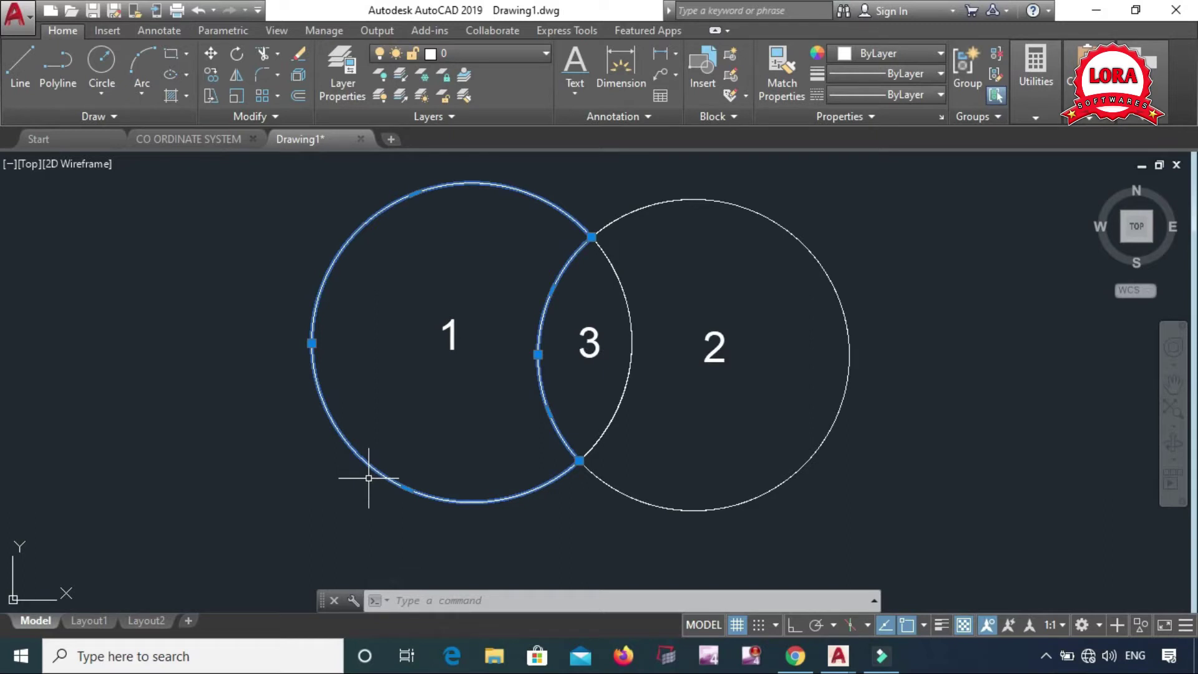
pyautogui.hotkey('ctrl', 'c')
pyautogui.hotkey('ctrl', 'v')
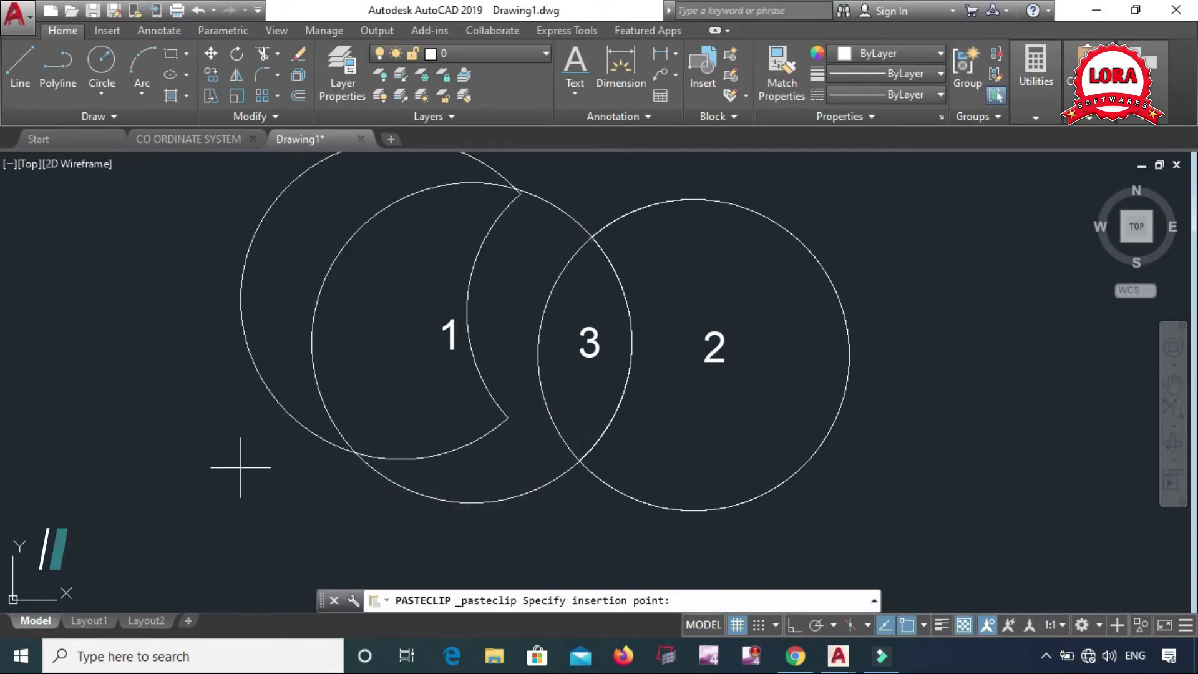
pyautogui.moveTo(204, 458); pyautogui.dragTo(388, 532, button='middle')
pyautogui.click(94, 473)
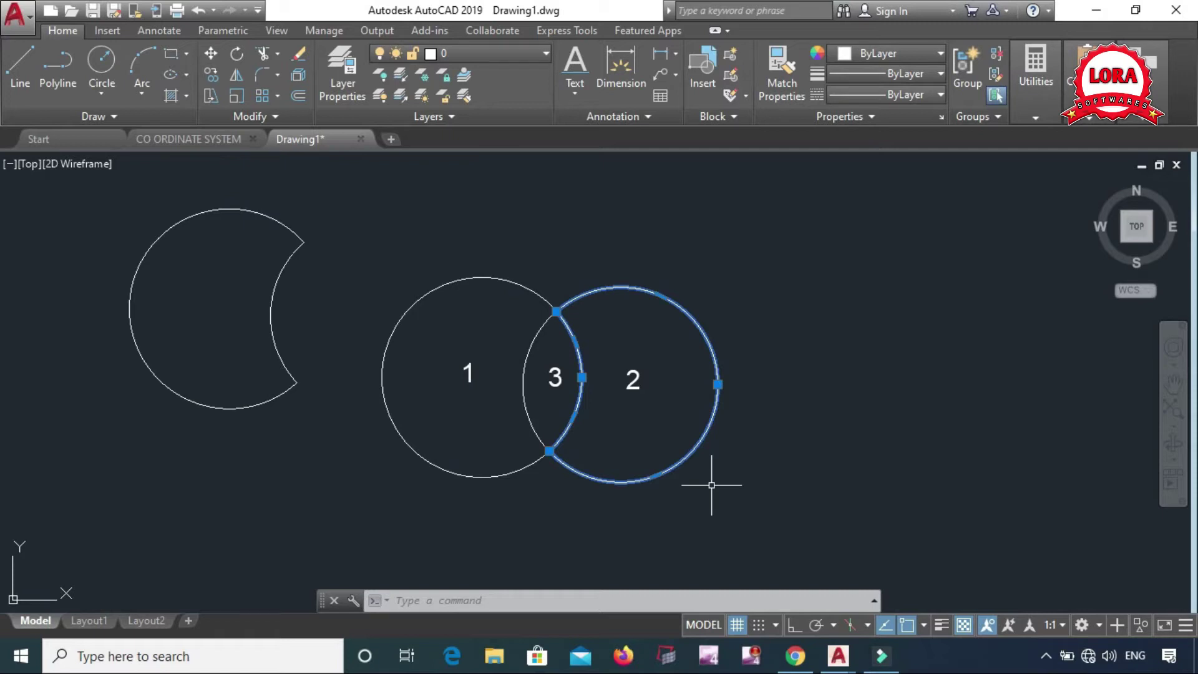
pyautogui.hotkey('ctrl', 'c')
pyautogui.hotkey('ctrl', 'v')
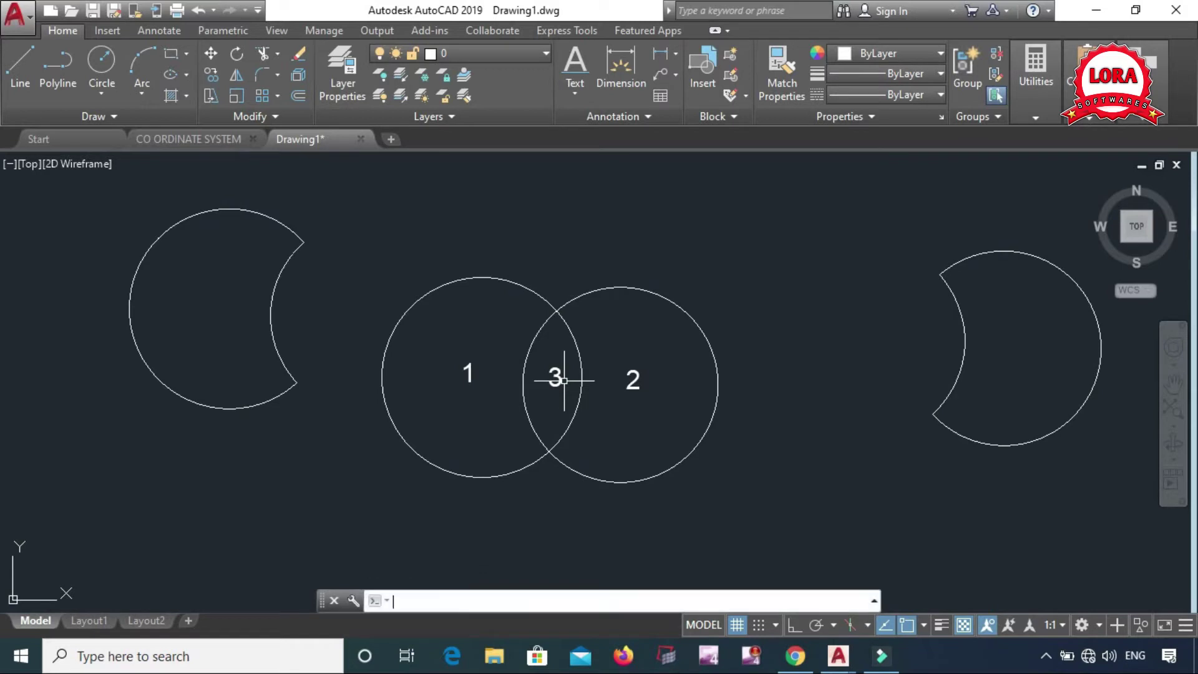
# Create a lens-shaped boundary polyline by picking a point inside overlap region 3.
pyautogui.write('o')
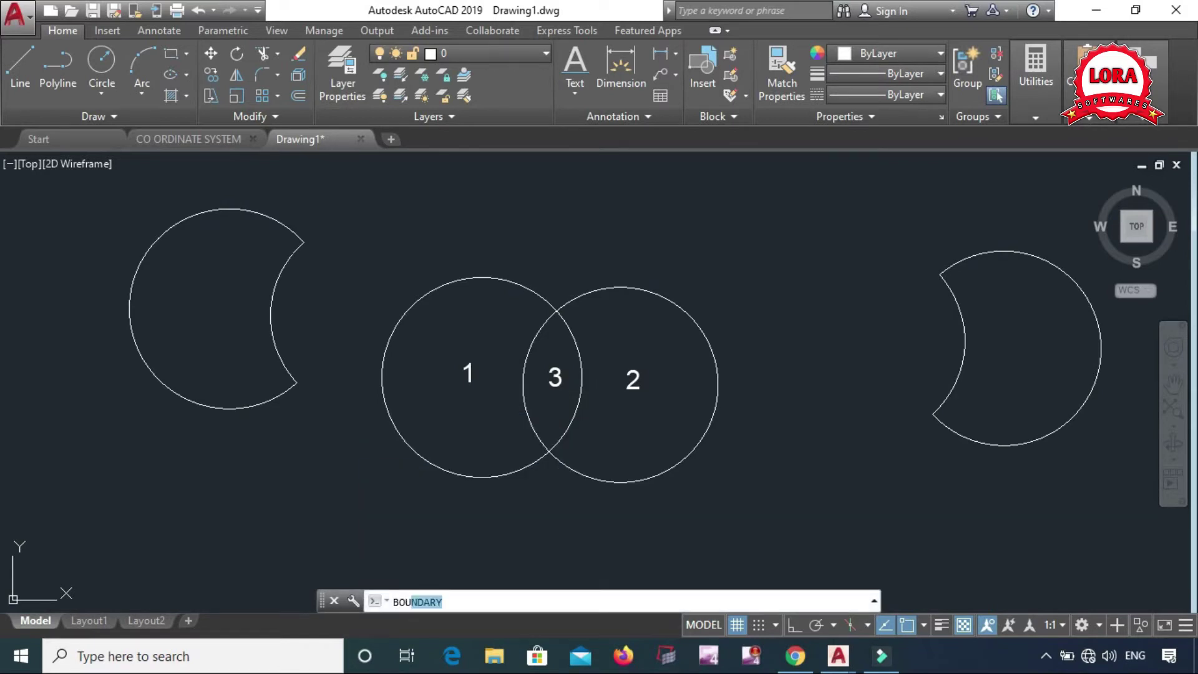
pyautogui.press('Return')
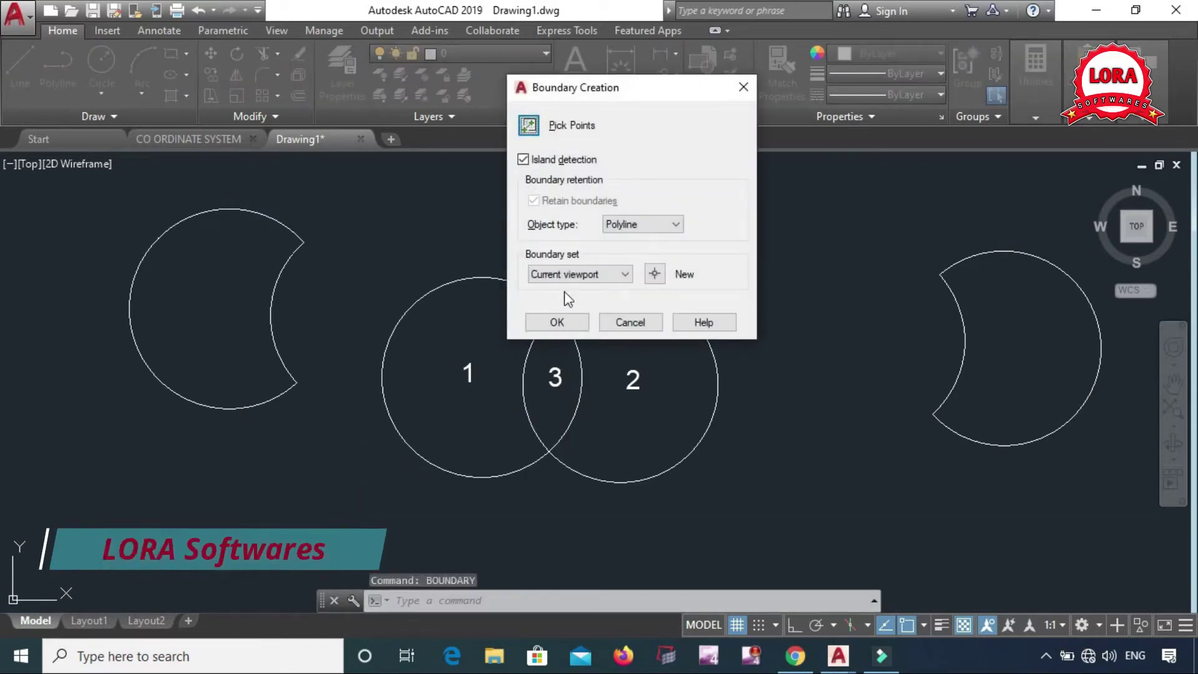
pyautogui.click(528, 126)
pyautogui.scroll(2, 556, 368)
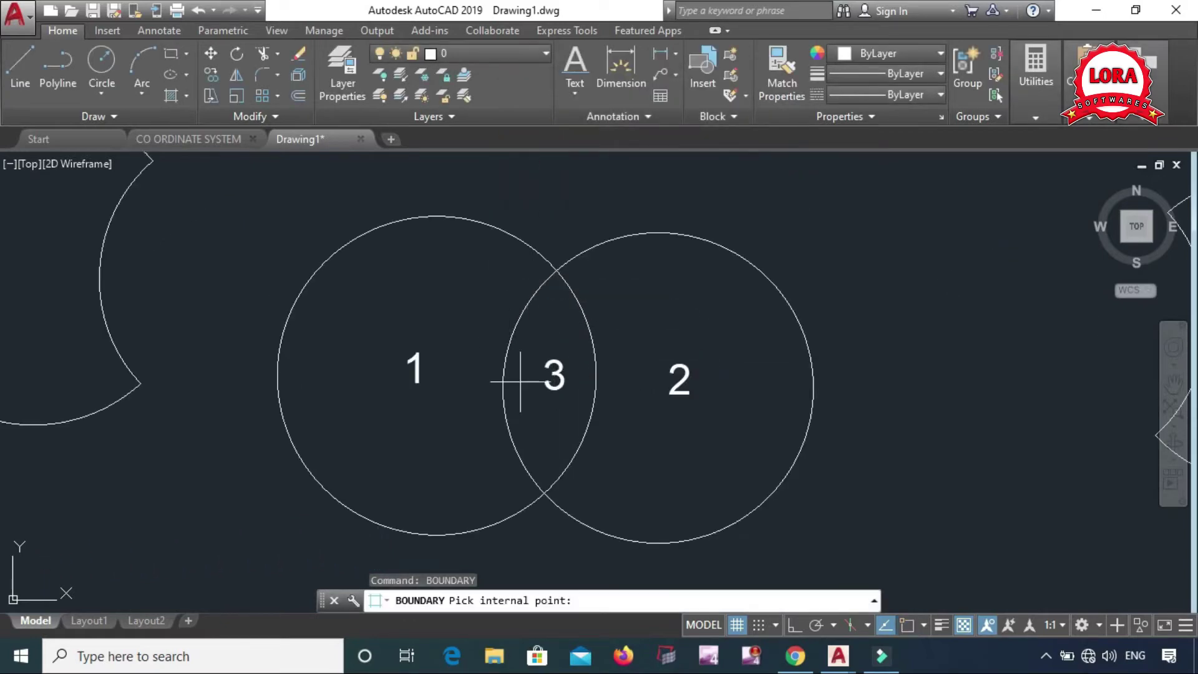
pyautogui.click(539, 409)
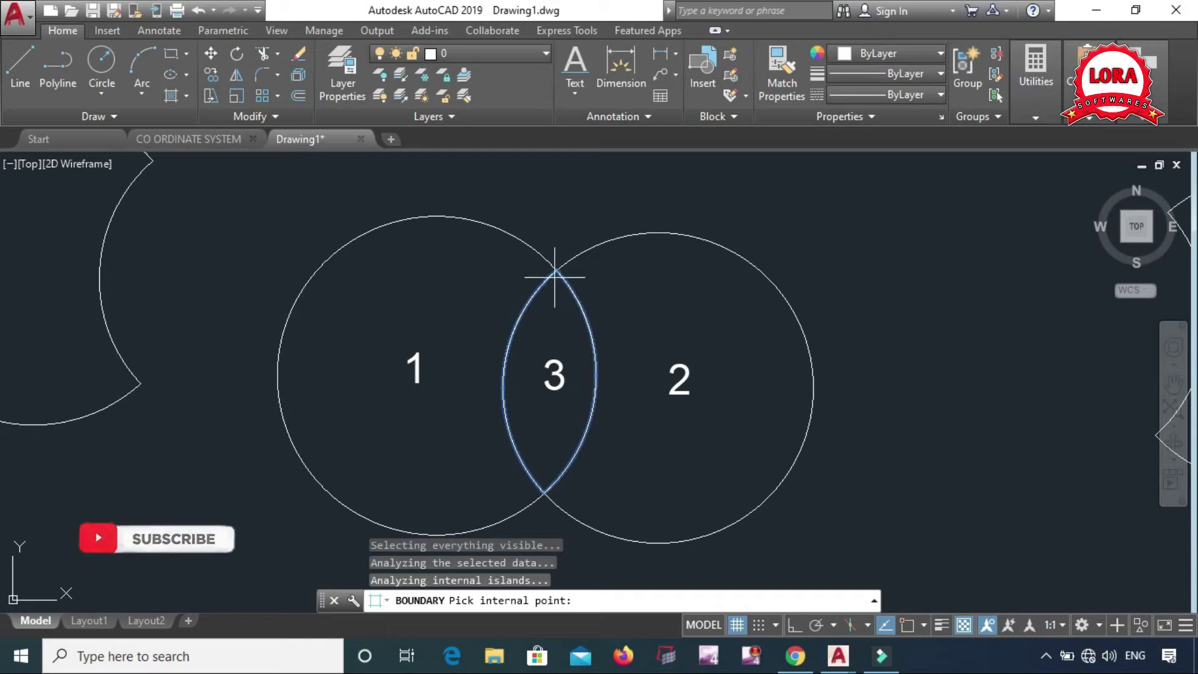
pyautogui.press('Return')
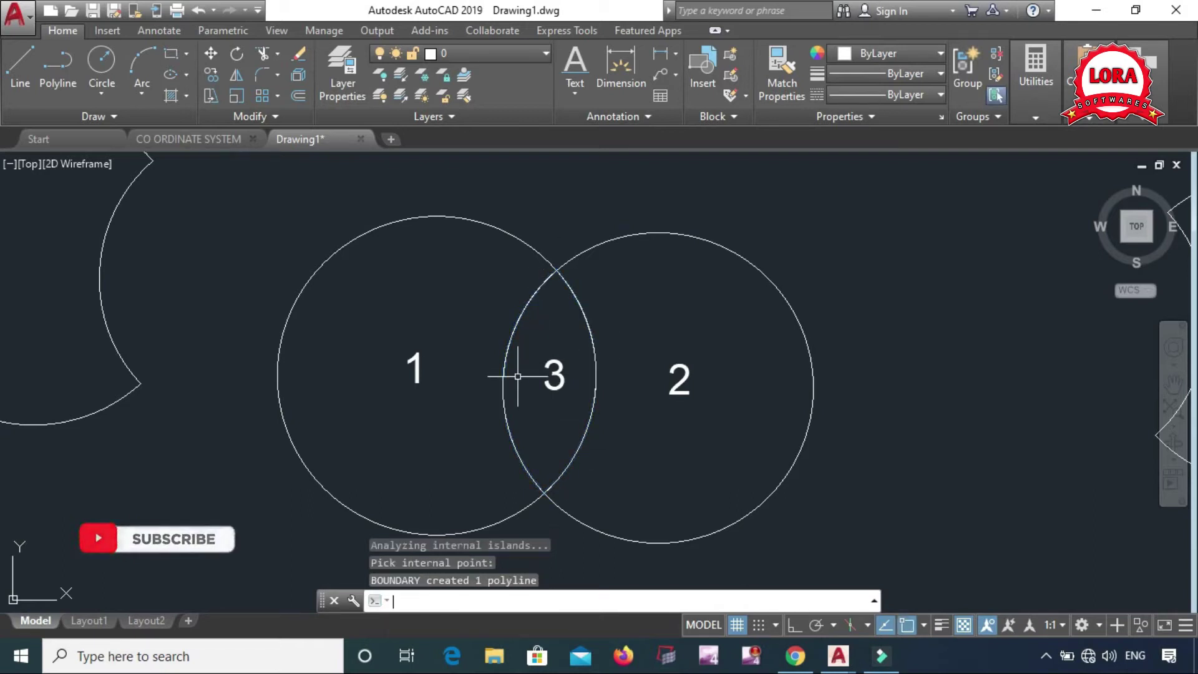
# Copy the lens boundary and paste it above the circles.
pyautogui.click(502, 391)
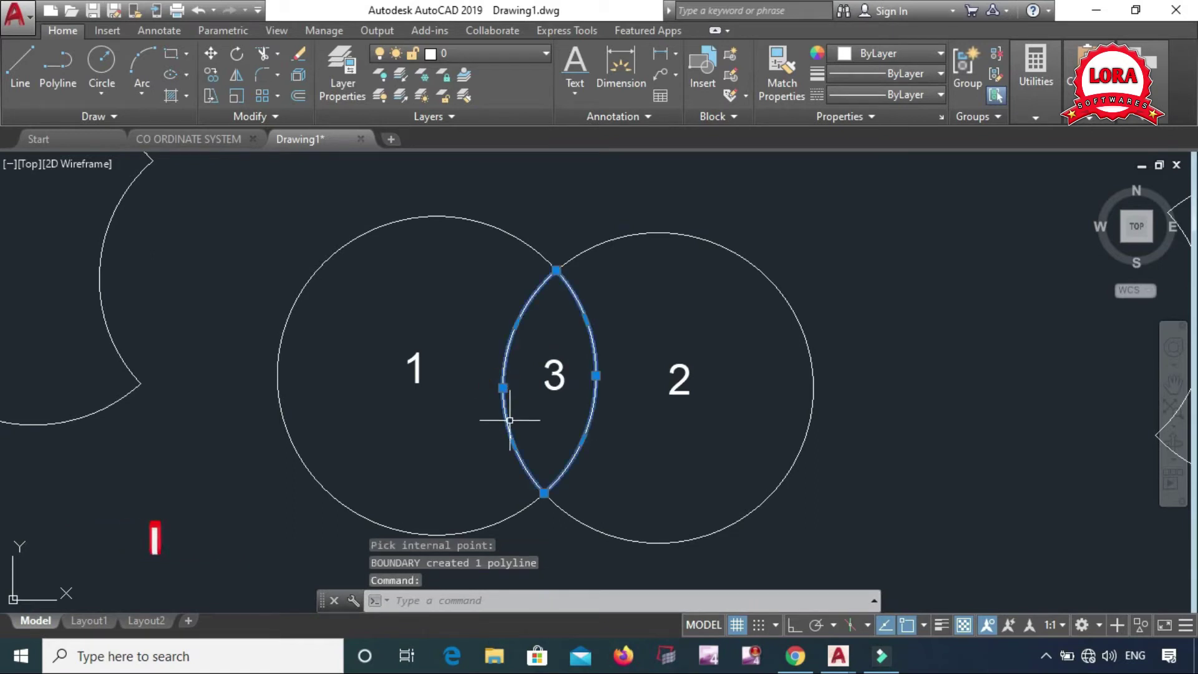
pyautogui.hotkey('ctrl', 'c')
pyautogui.hotkey('ctrl', 'v')
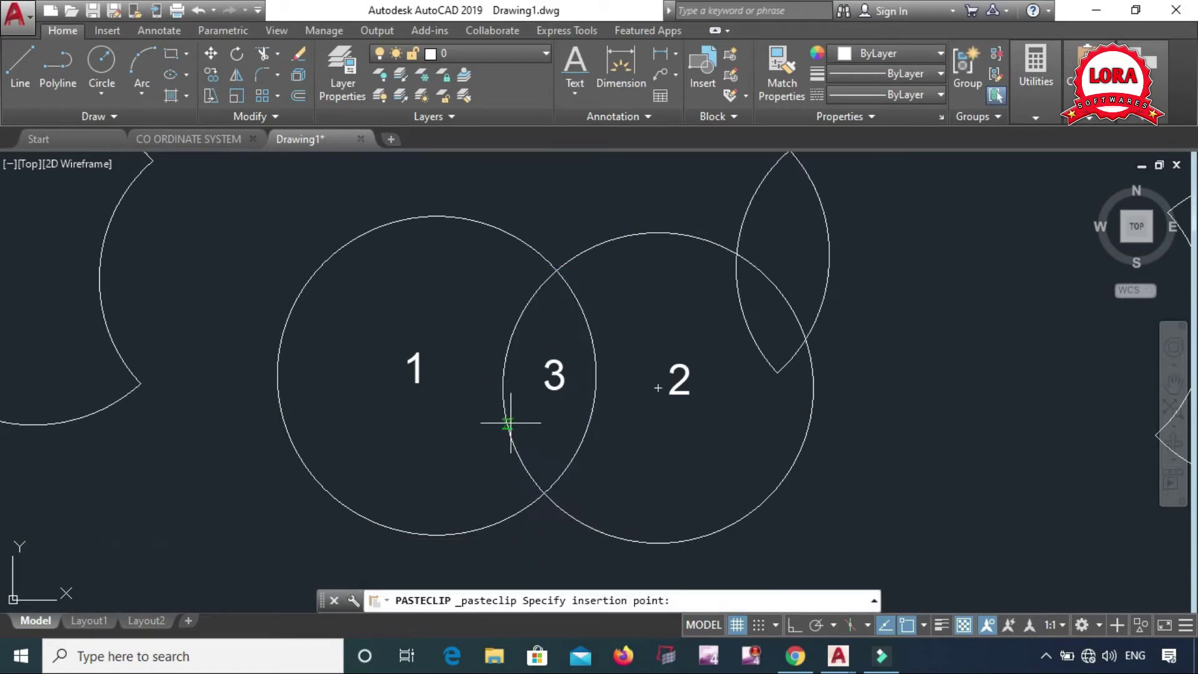
pyautogui.scroll(-2, 523, 417)
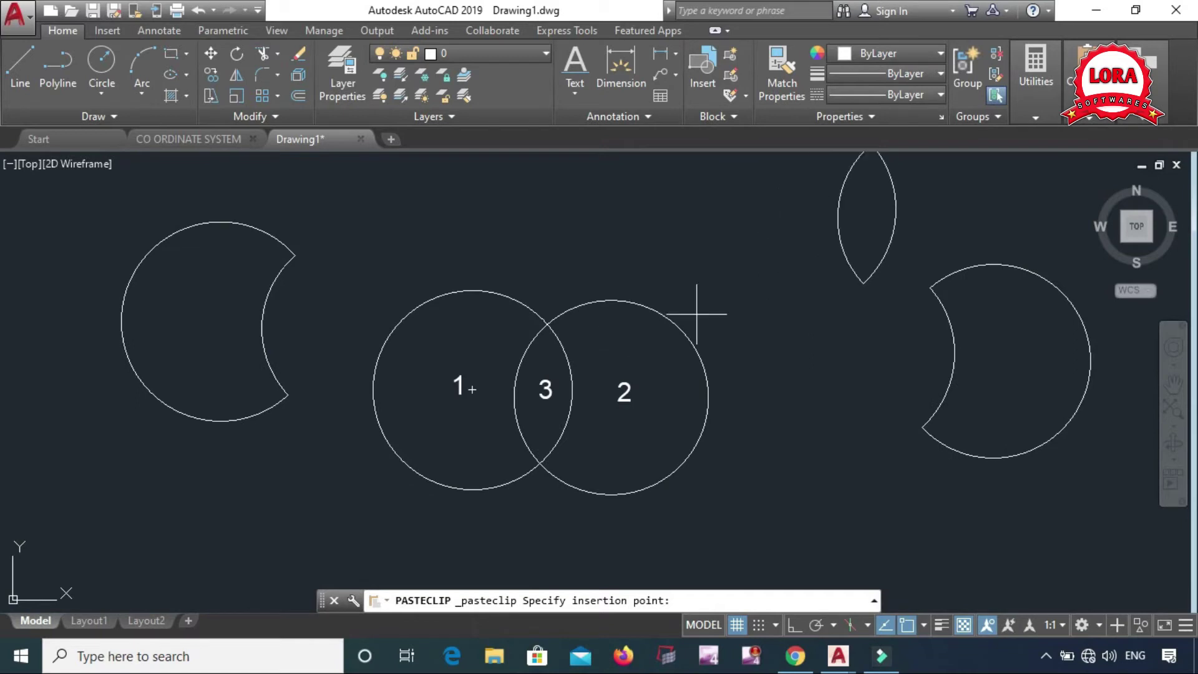
pyautogui.moveTo(689, 310); pyautogui.dragTo(690, 415, button='middle')
pyautogui.click(619, 328)
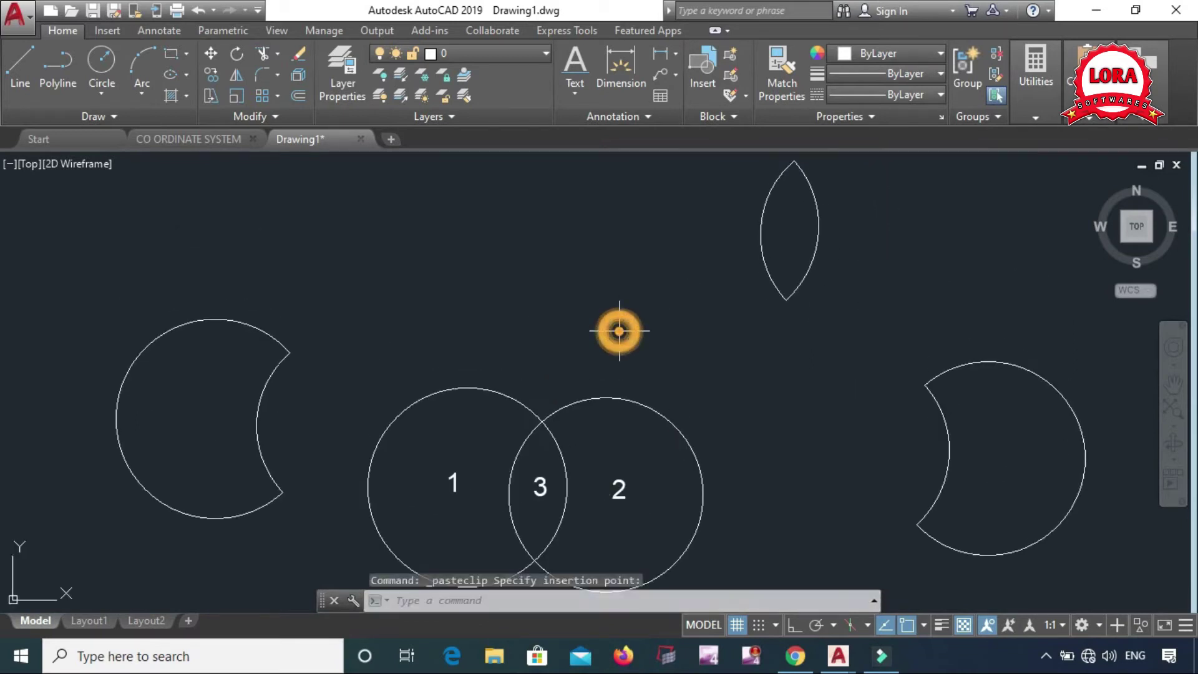
pyautogui.moveTo(557, 492)
pyautogui.mouseDown(button='middle')
pyautogui.moveTo(650, 350)
pyautogui.moveTo(622, 379)
pyautogui.mouseUp(button='middle')
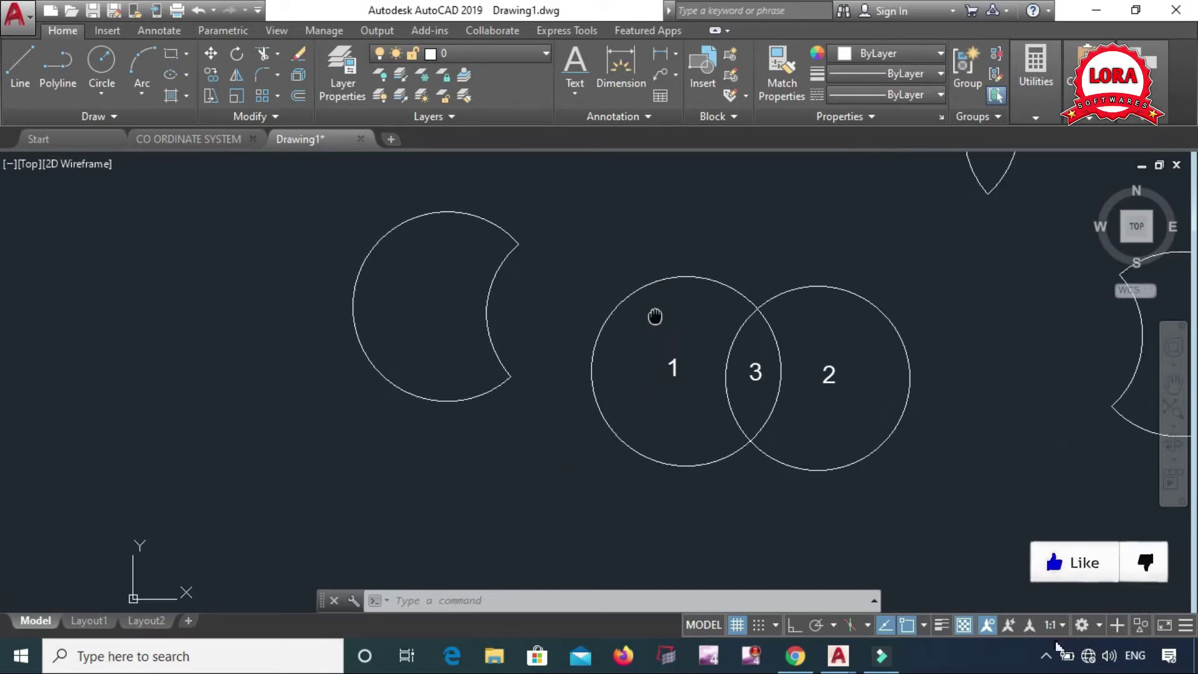
# Draw four connected lines forming an open outline left of the circles.
pyautogui.moveTo(549, 351); pyautogui.dragTo(781, 332, button='middle')
pyautogui.scroll(-3, 564, 270)
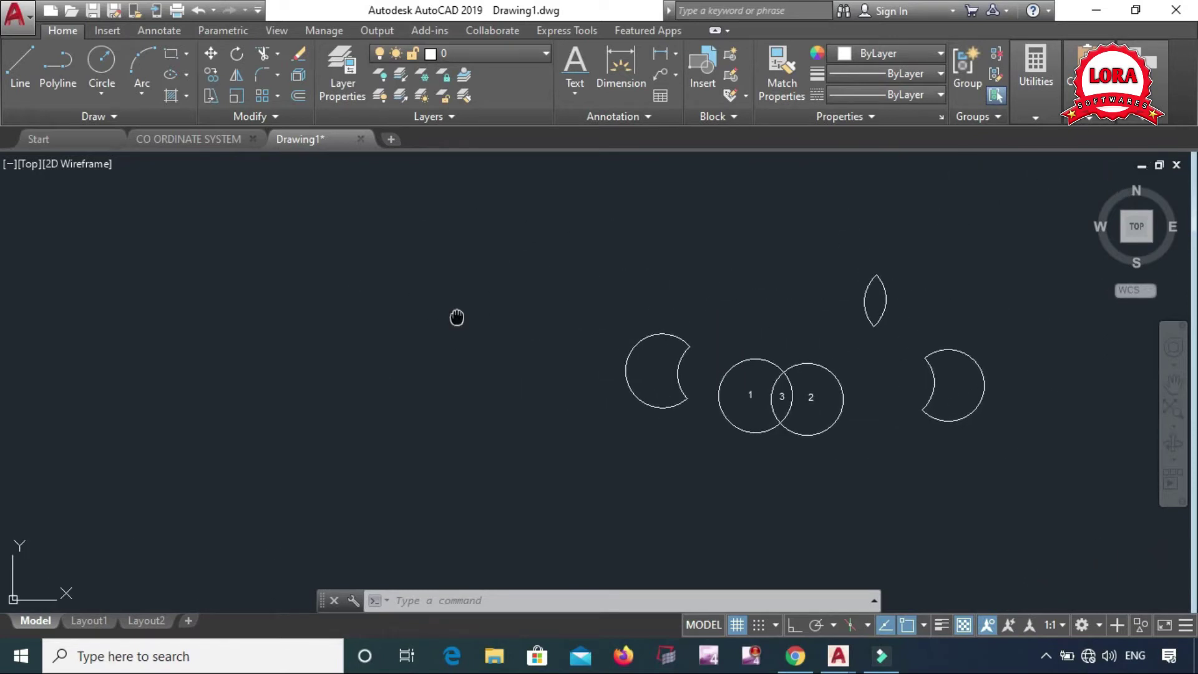
pyautogui.moveTo(457, 316); pyautogui.dragTo(549, 326, button='middle')
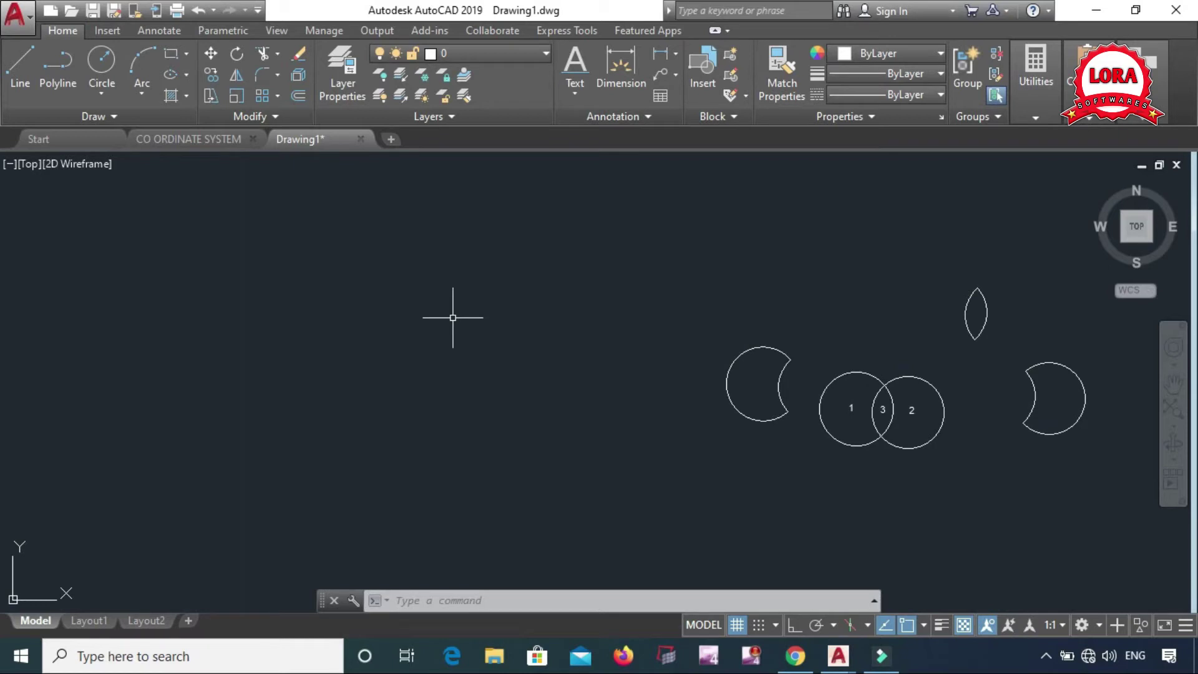
pyautogui.write('1')
pyautogui.press('Return')
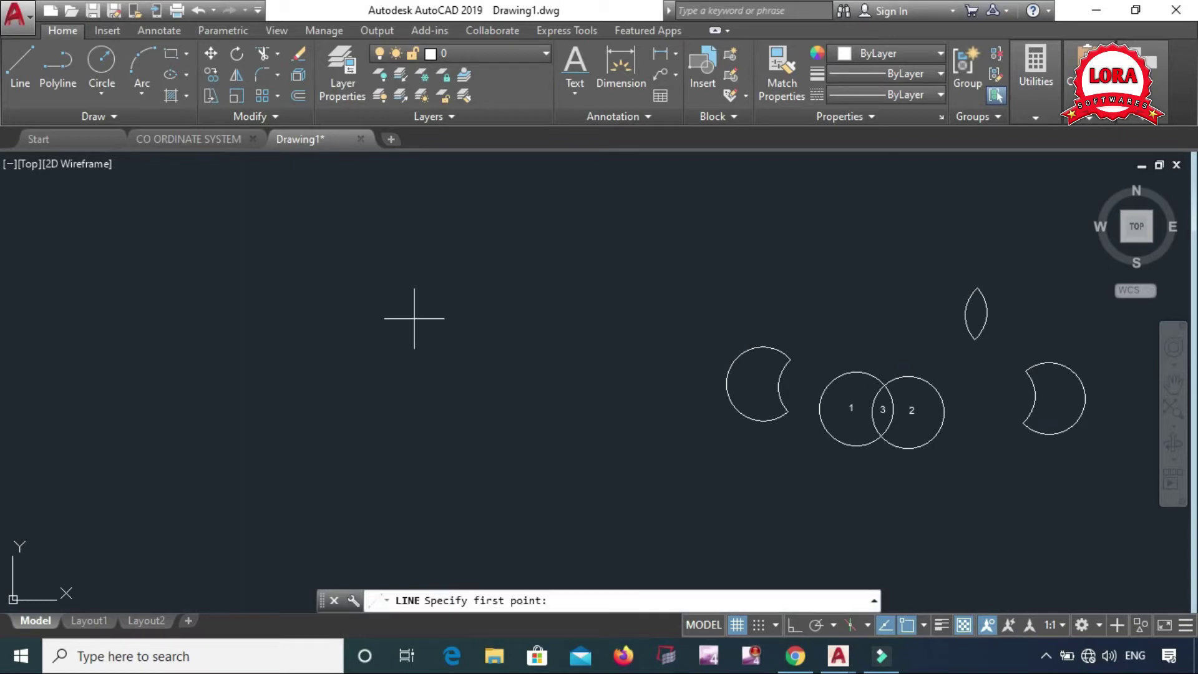
pyautogui.click(310, 296)
pyautogui.click(492, 208)
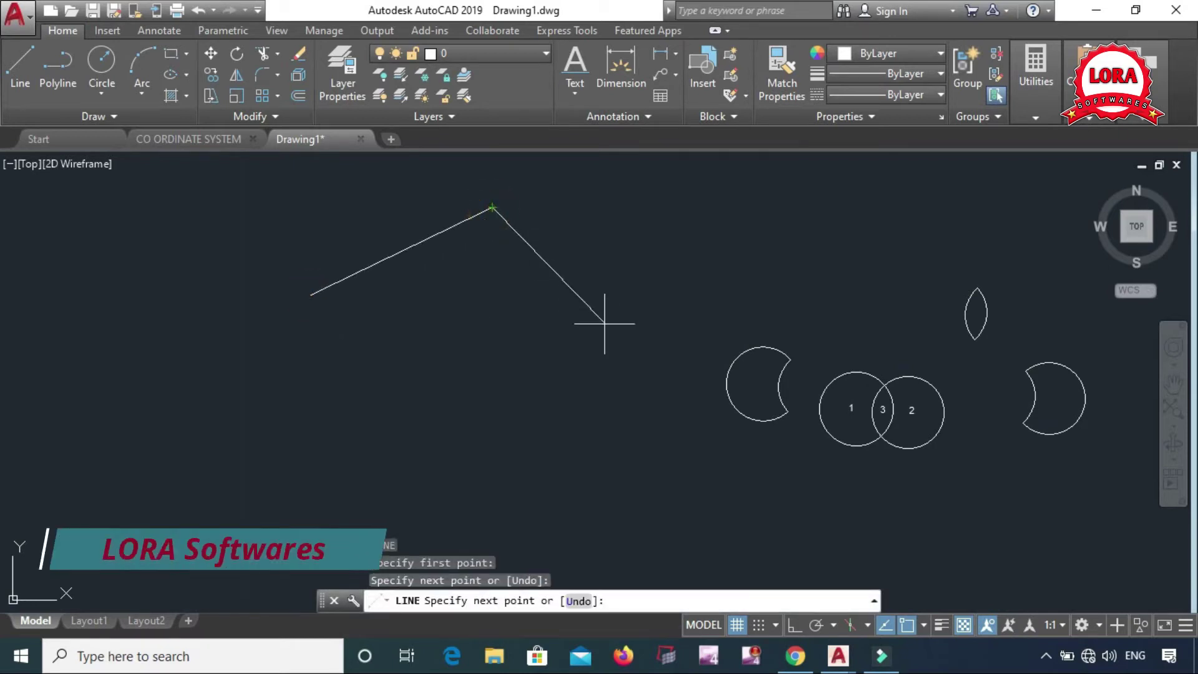
pyautogui.click(608, 329)
pyautogui.click(533, 470)
pyautogui.click(284, 469)
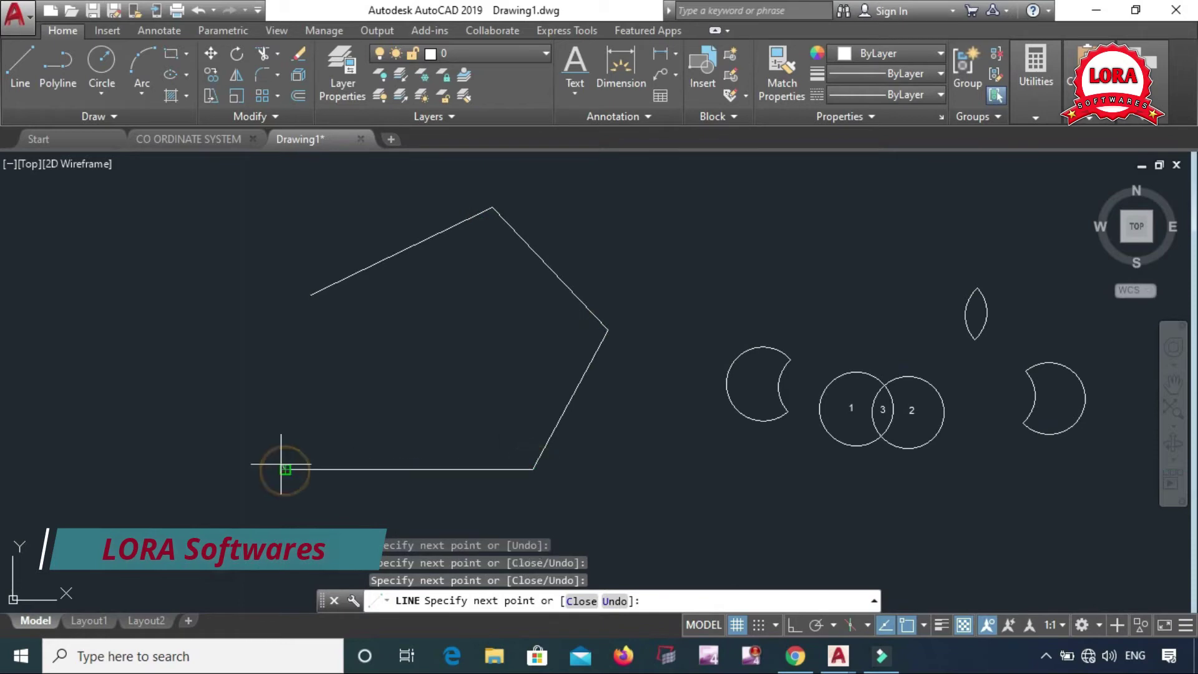
pyautogui.press('Escape')
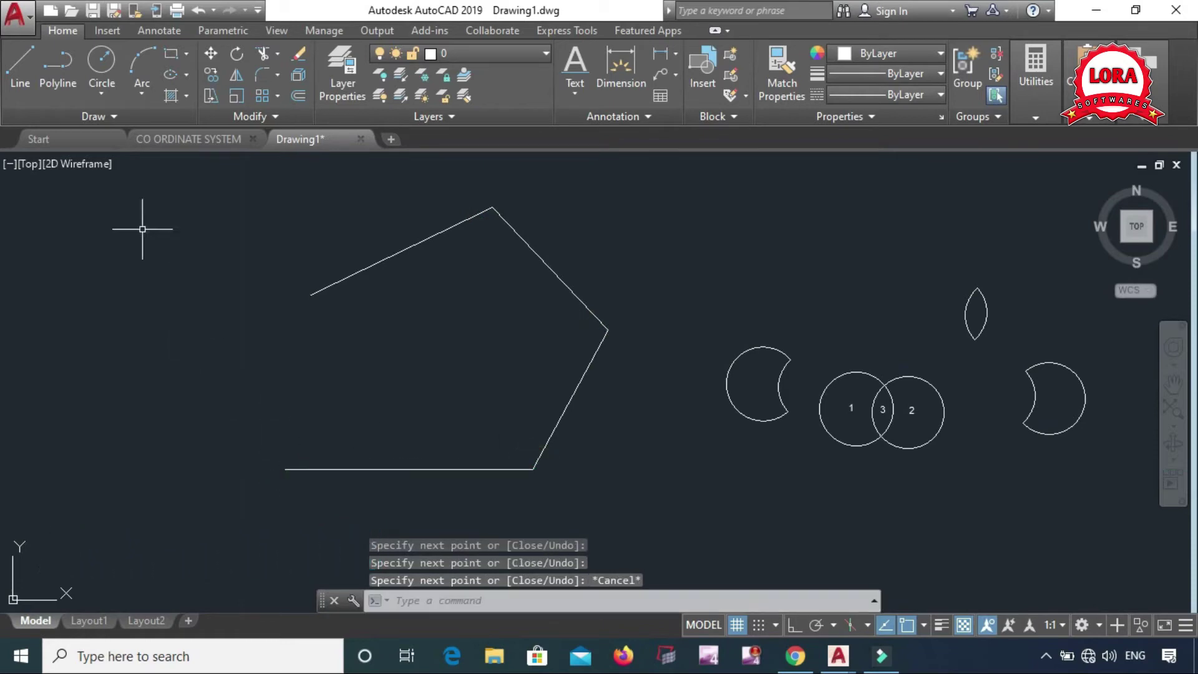
# Add a 3-point arc bulging left from the bottom line's end to the upper line's end.
pyautogui.click(139, 58)
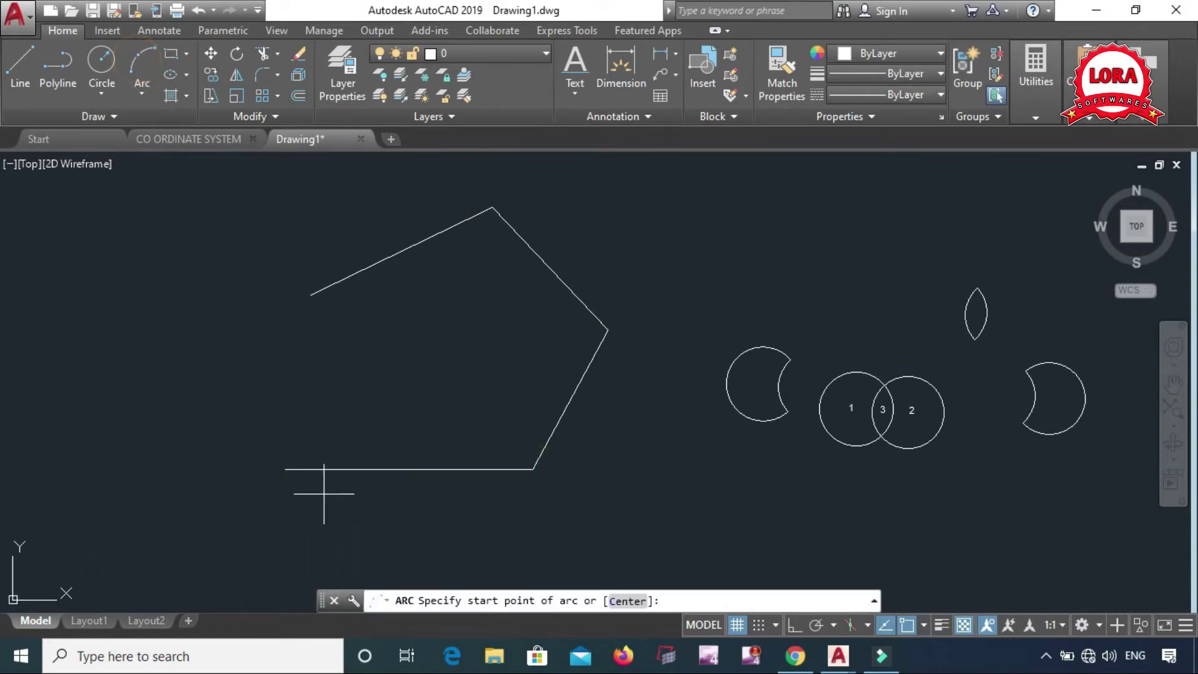
pyautogui.click(285, 469)
pyautogui.click(187, 406)
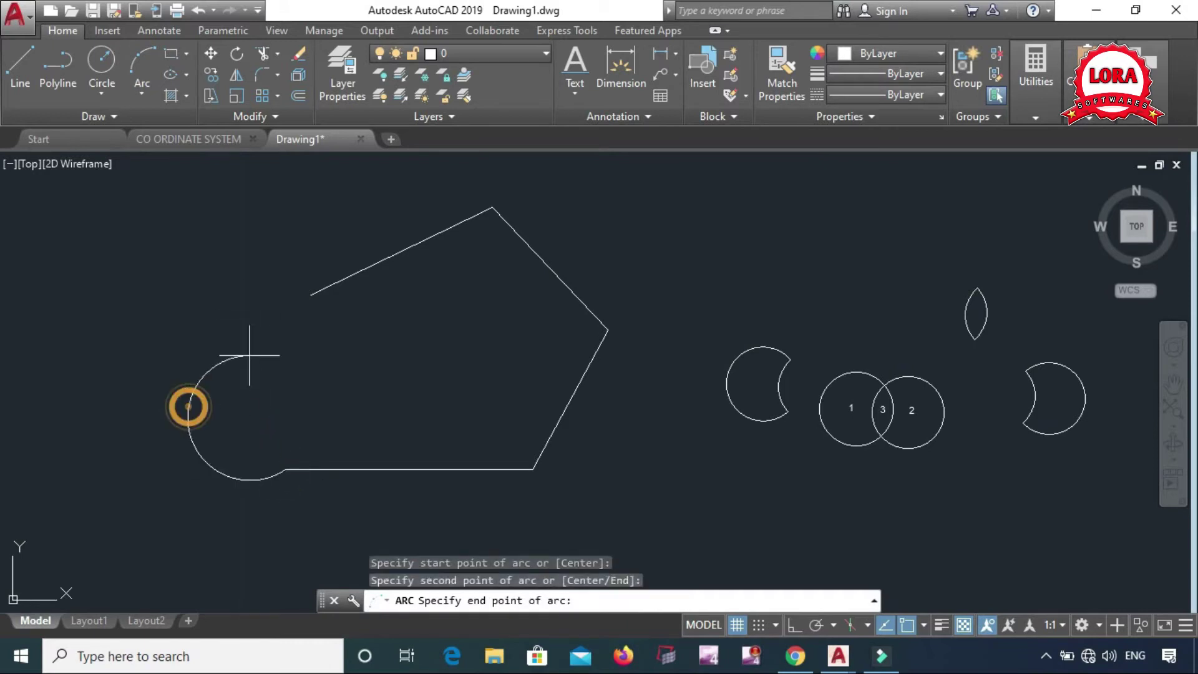
pyautogui.click(311, 295)
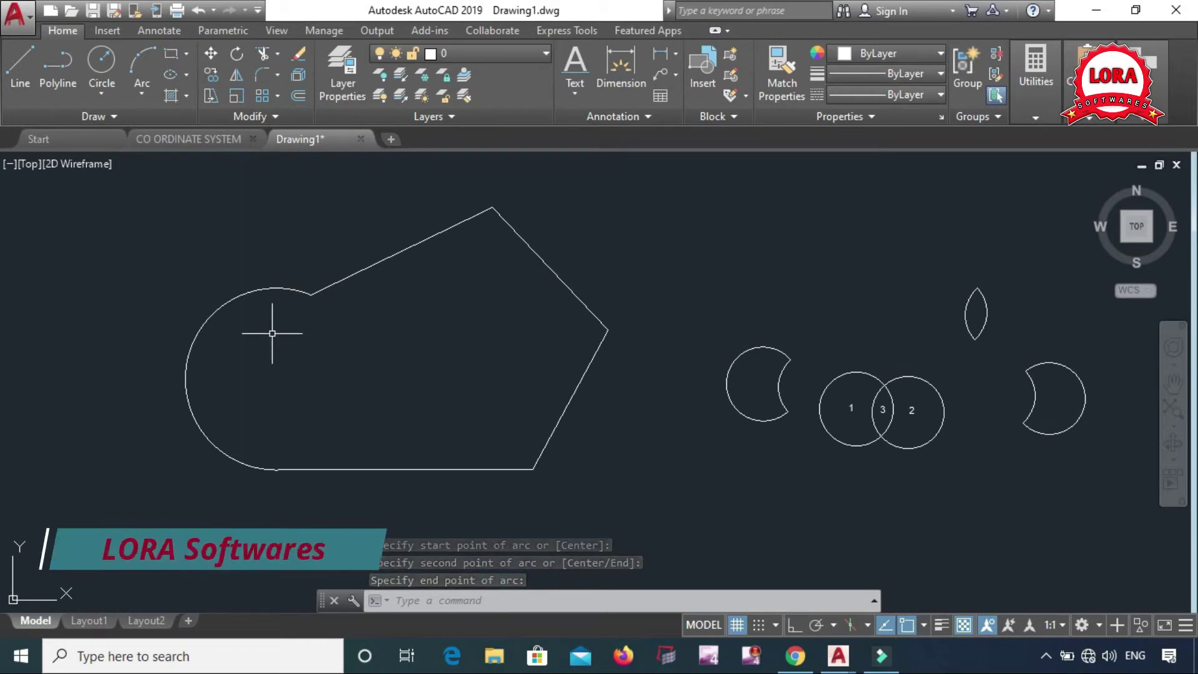
pyautogui.press('Escape')
pyautogui.press('Escape')
pyautogui.click(589, 214)
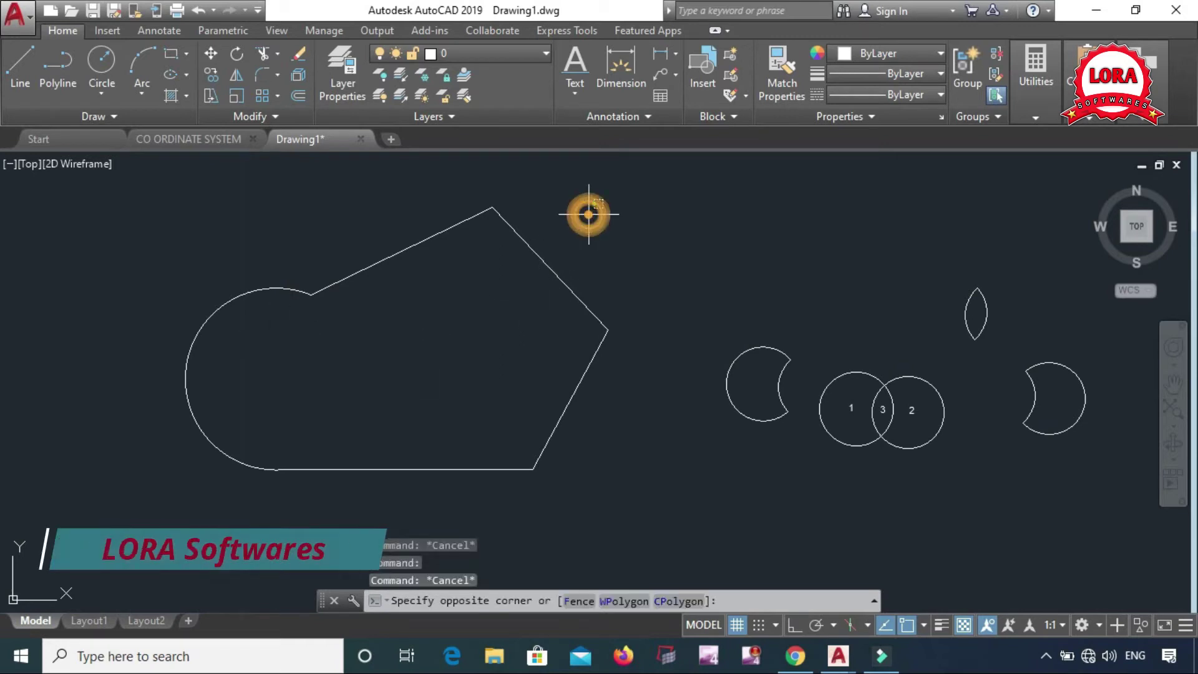
# Convert the left outline's four lines and arc into one region with REG, then select it to check.
pyautogui.press('Escape')
pyautogui.write('RE')
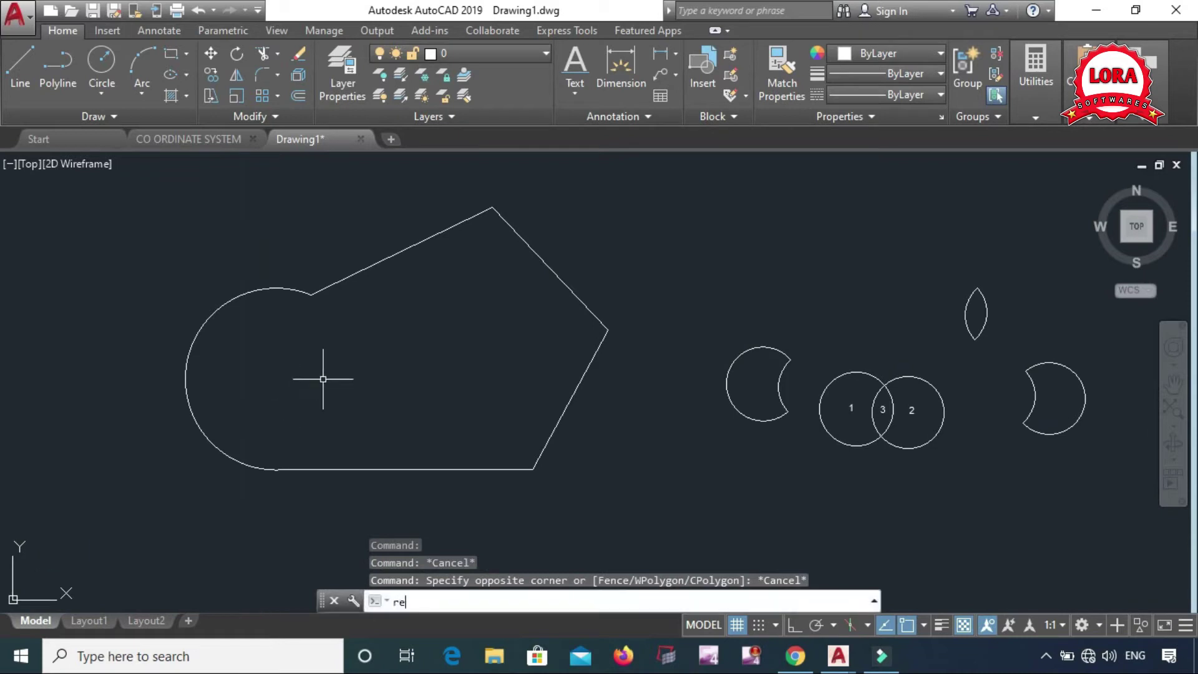
pyautogui.write('G')
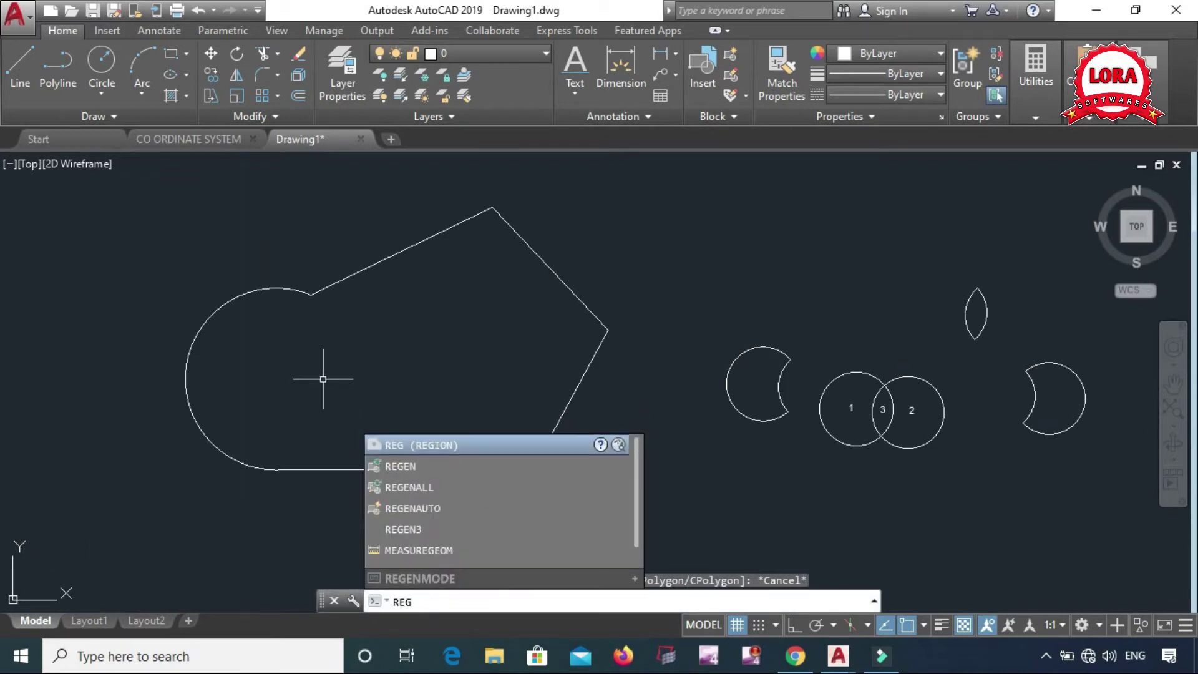
pyautogui.press('Return')
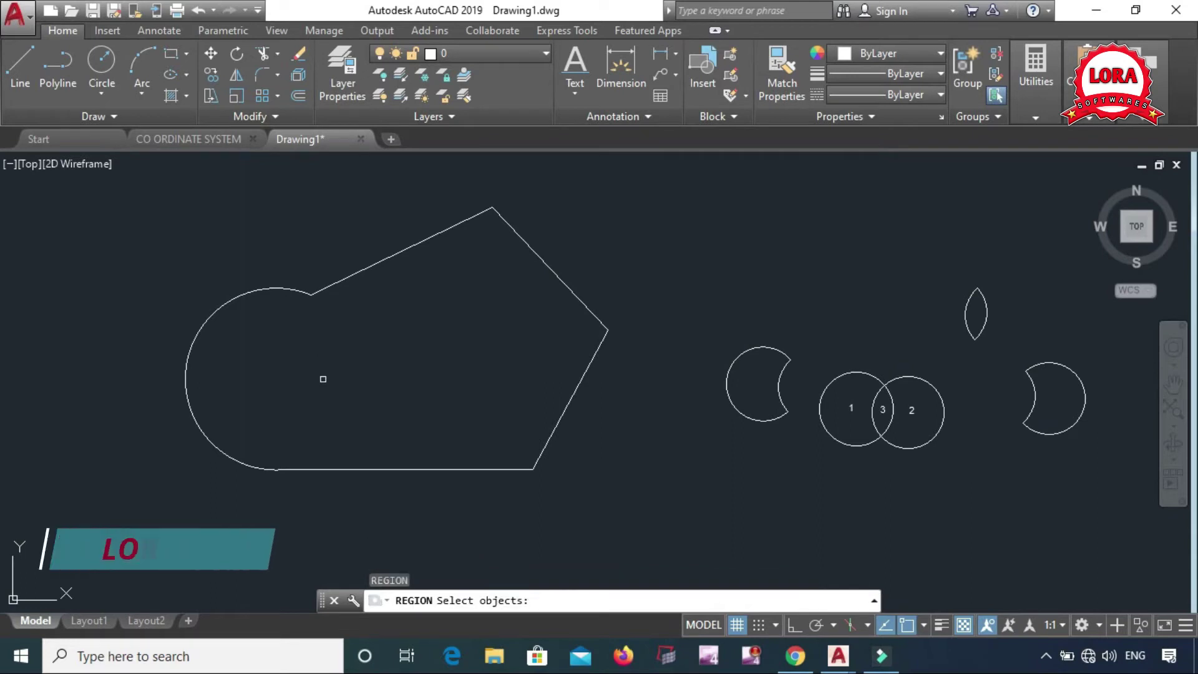
pyautogui.click(639, 222)
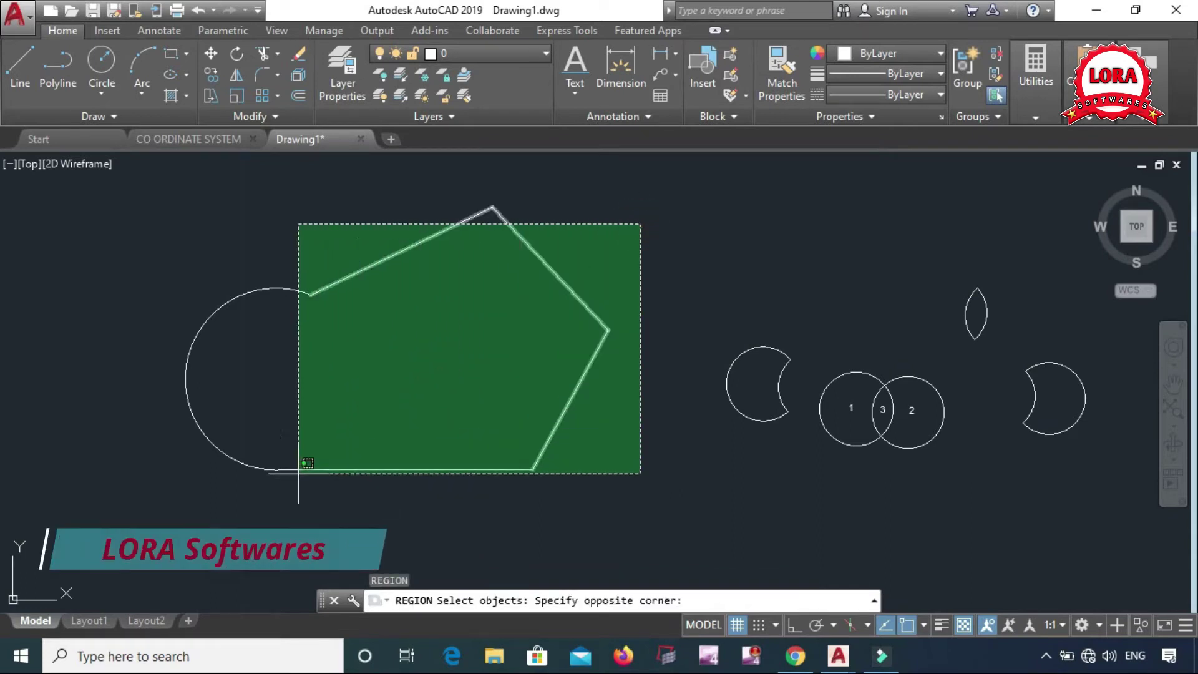
pyautogui.click(172, 502)
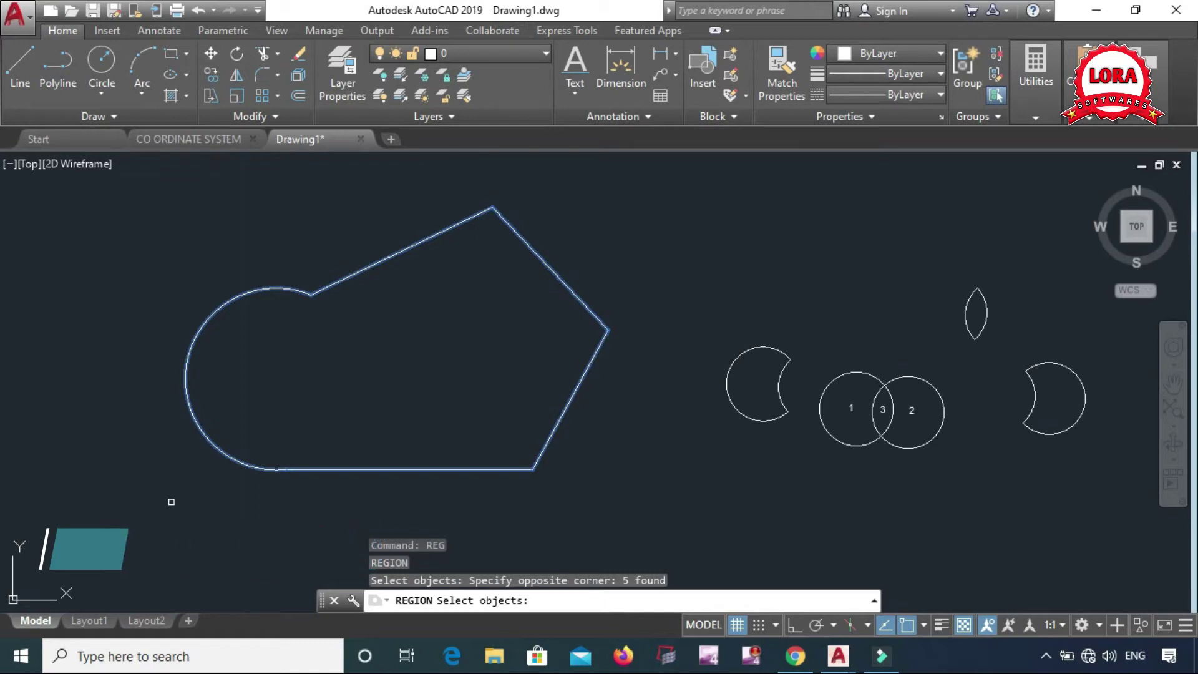
pyautogui.press('Return')
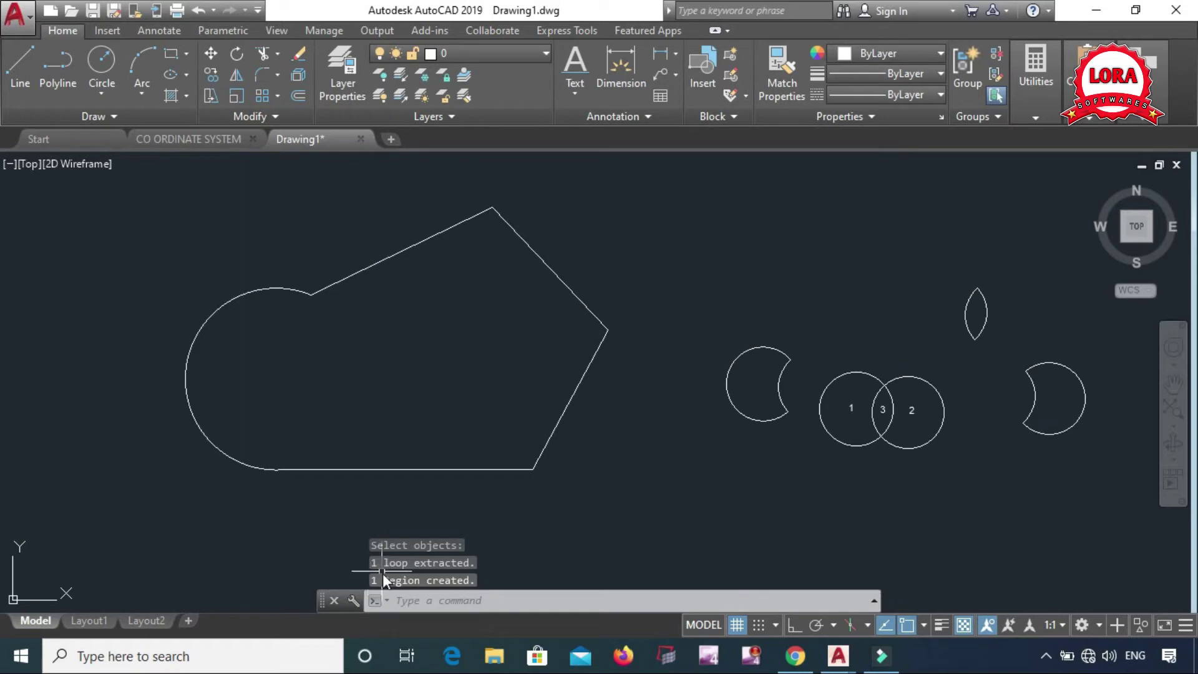
pyautogui.click(408, 469)
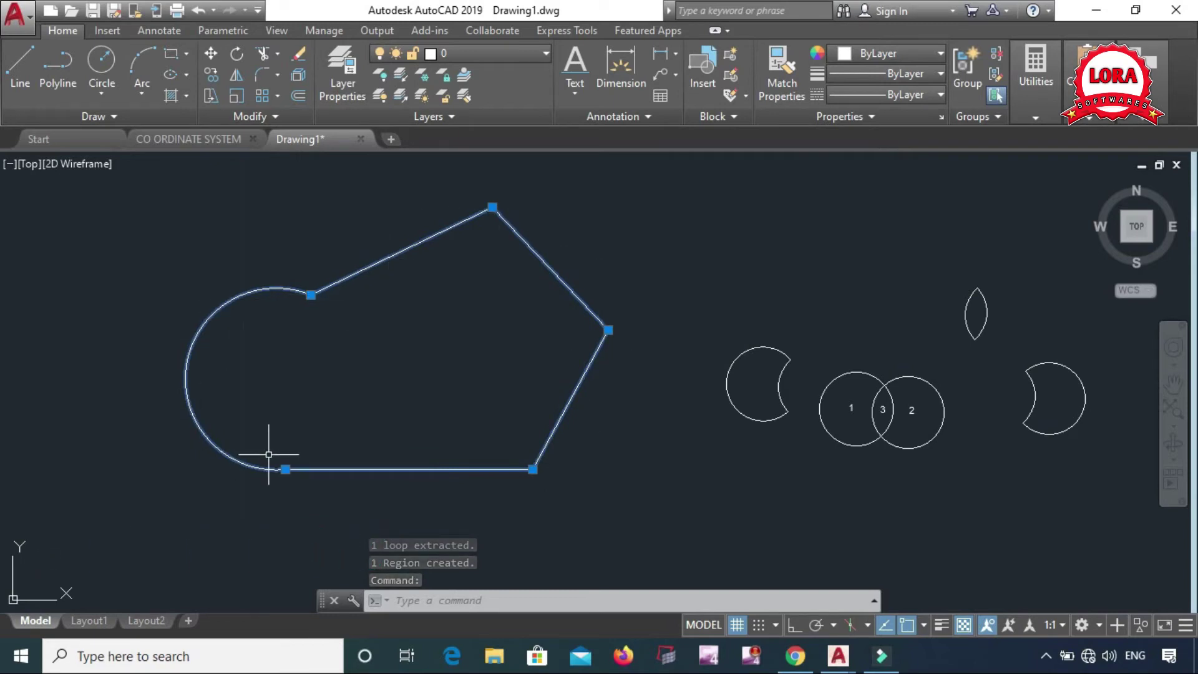
pyautogui.moveTo(443, 318)
pyautogui.mouseDown(button='middle')
pyautogui.moveTo(478, 366)
pyautogui.moveTo(462, 485)
pyautogui.mouseUp(button='middle')
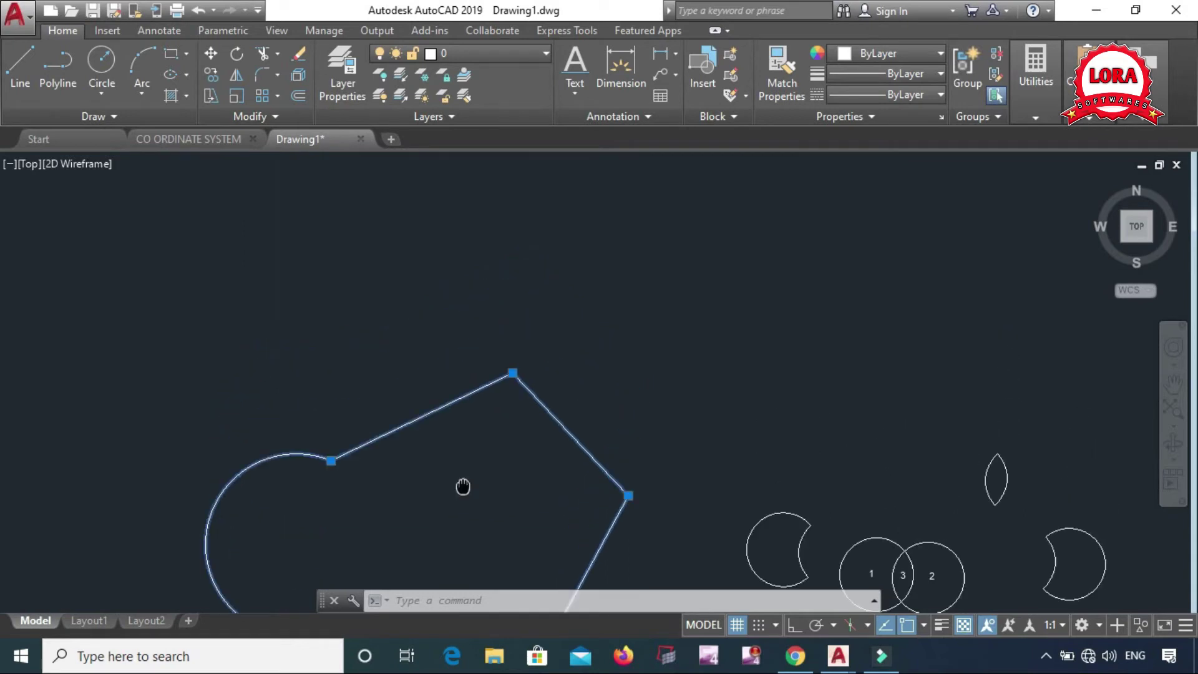
# Draw three connected line segments in the empty space above the region.
pyautogui.moveTo(465, 289); pyautogui.dragTo(448, 353, button='middle')
pyautogui.scroll(-2, 437, 374)
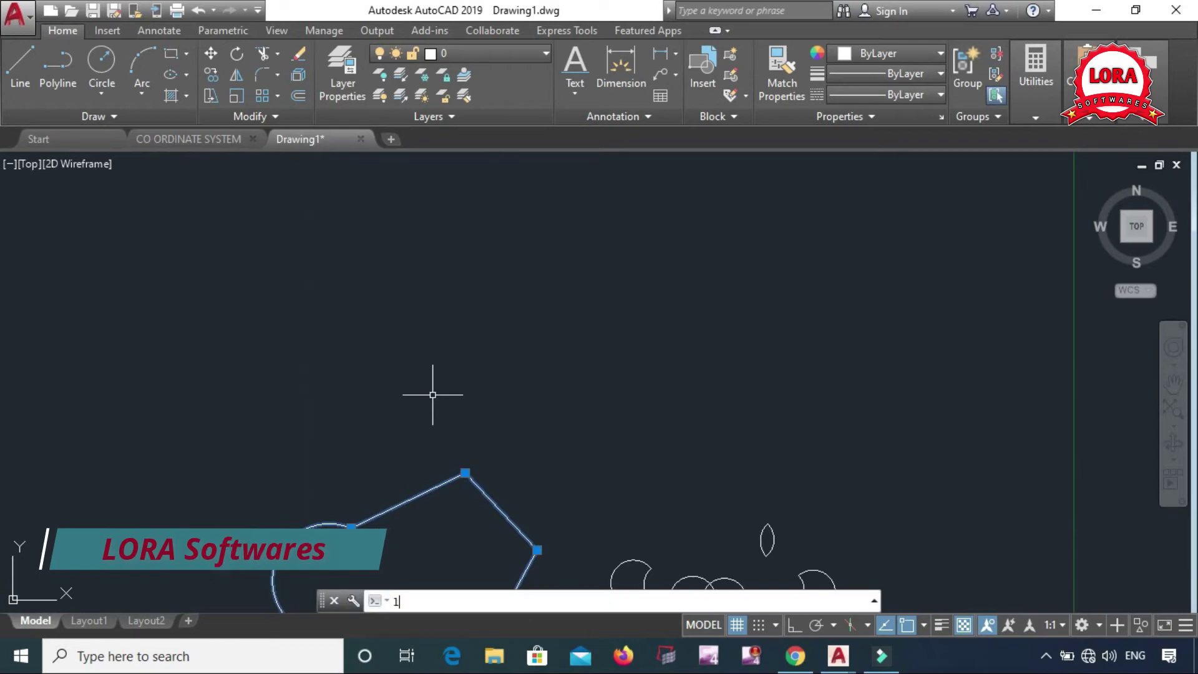
pyautogui.write('l')
pyautogui.press('Return')
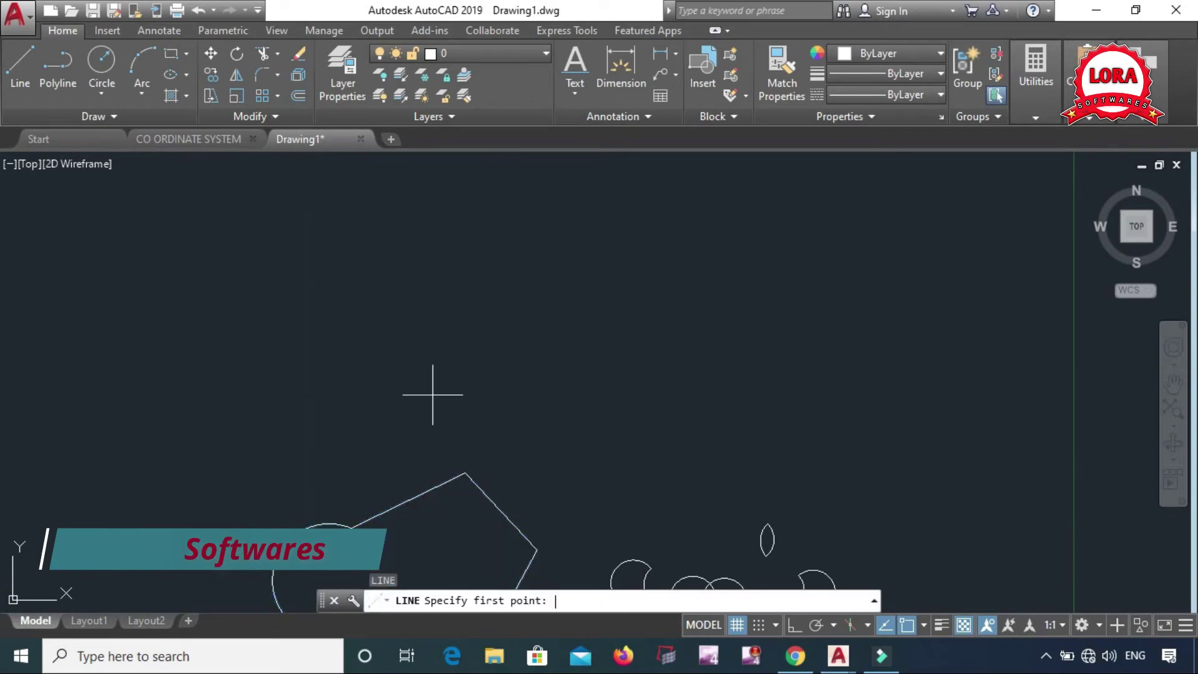
pyautogui.click(281, 428)
pyautogui.click(359, 242)
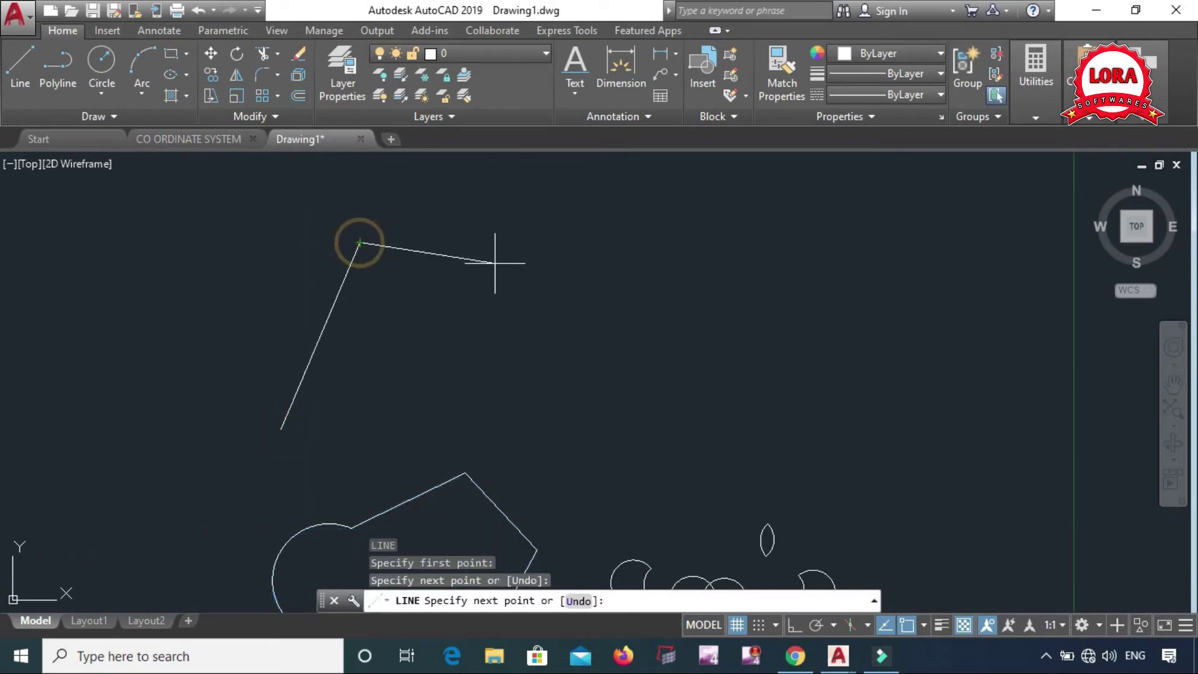
pyautogui.click(650, 229)
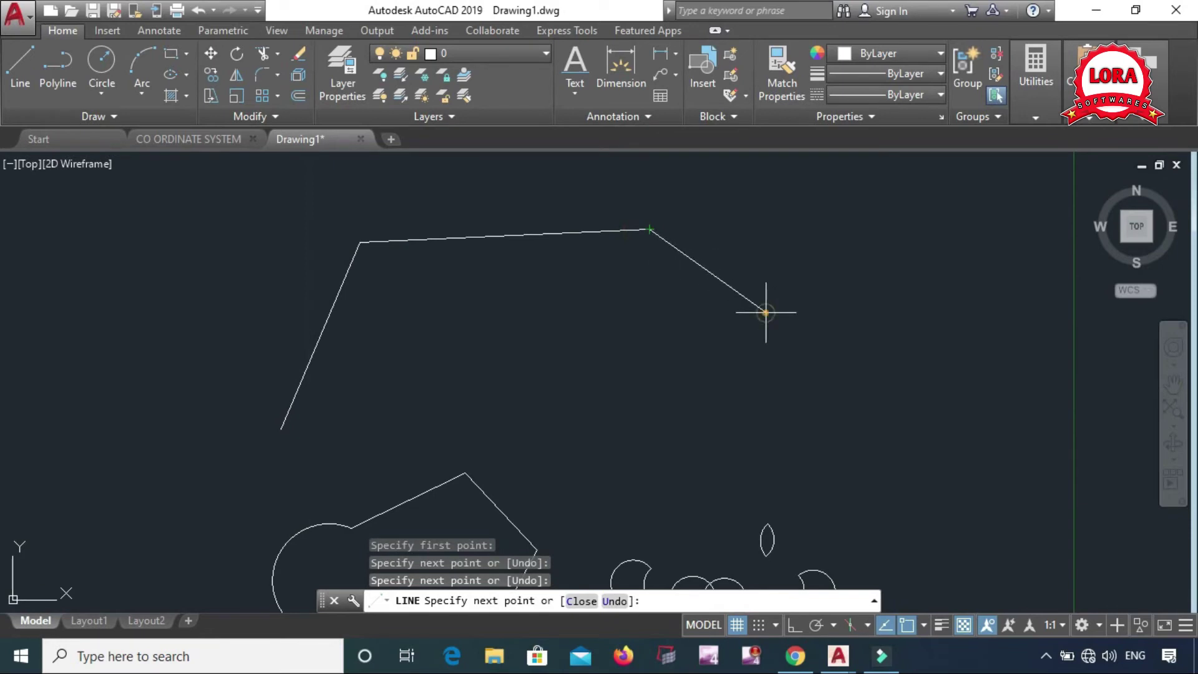
pyautogui.click(767, 312)
pyautogui.press('Escape')
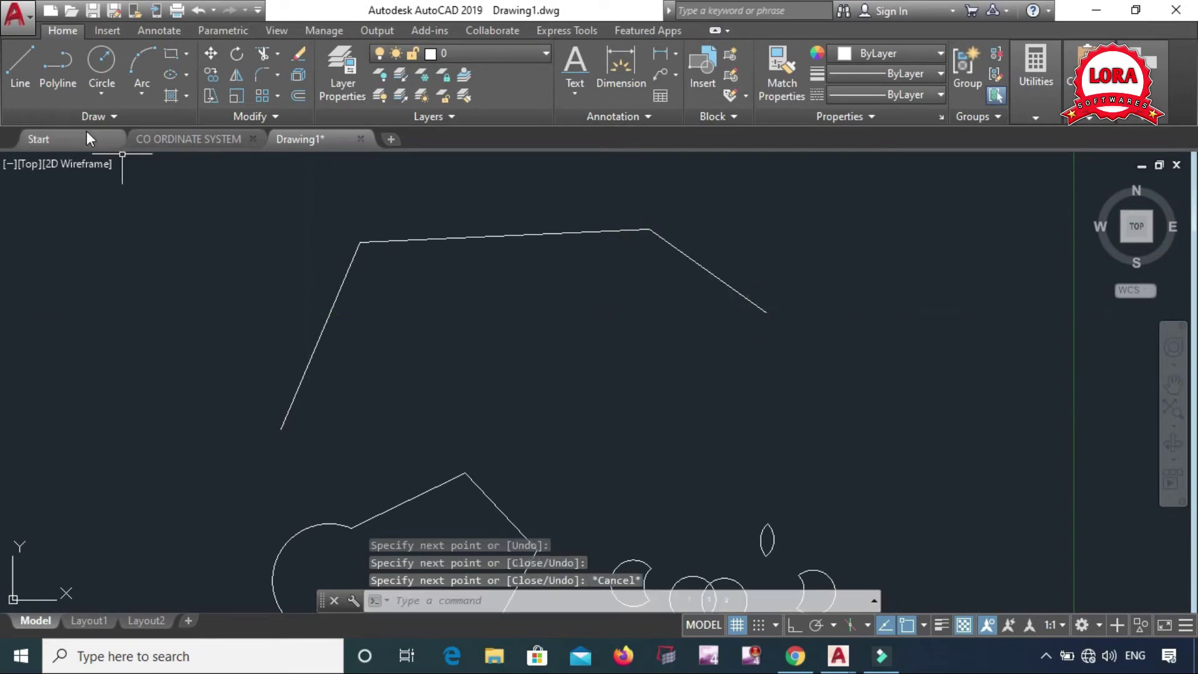
# Add a downward 3-point arc from the last line's end, then window-select the outline.
pyautogui.click(153, 60)
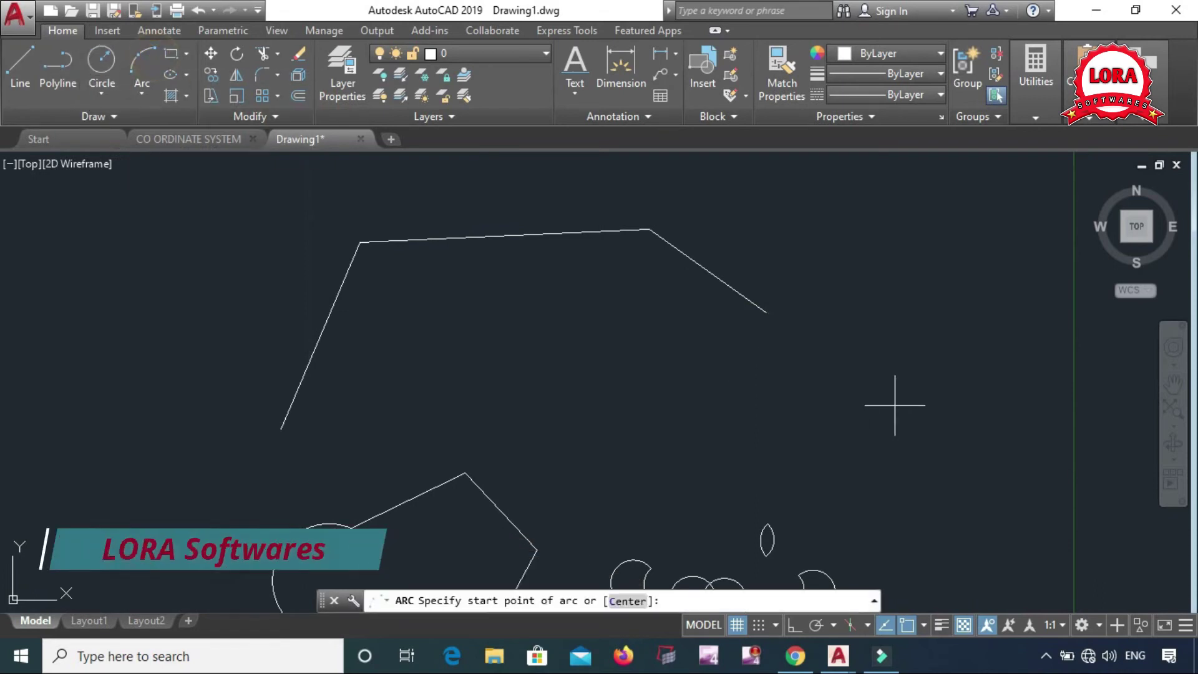
pyautogui.click(767, 313)
pyautogui.click(856, 396)
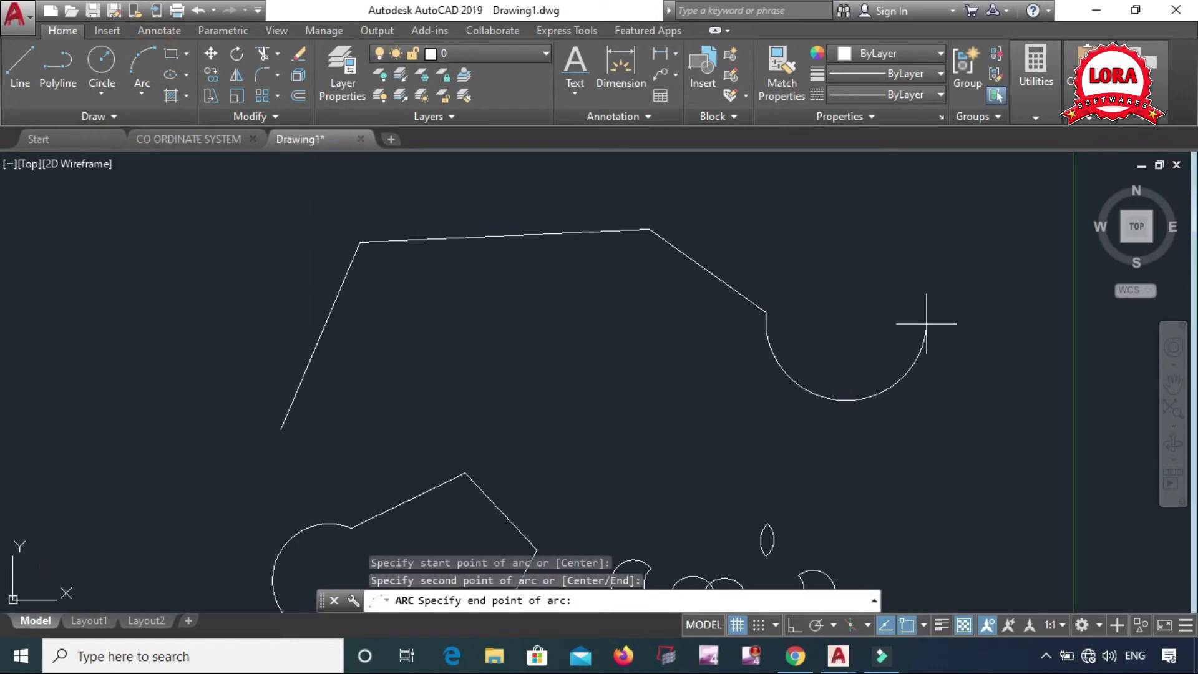
pyautogui.click(945, 318)
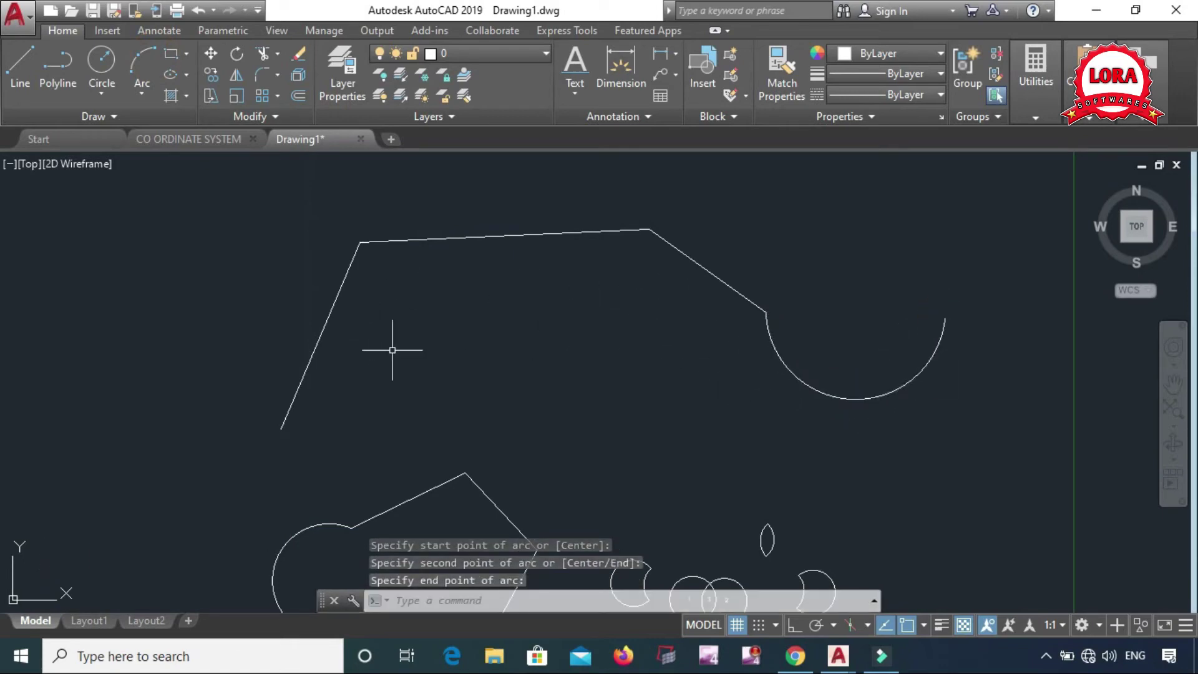
pyautogui.click(906, 203)
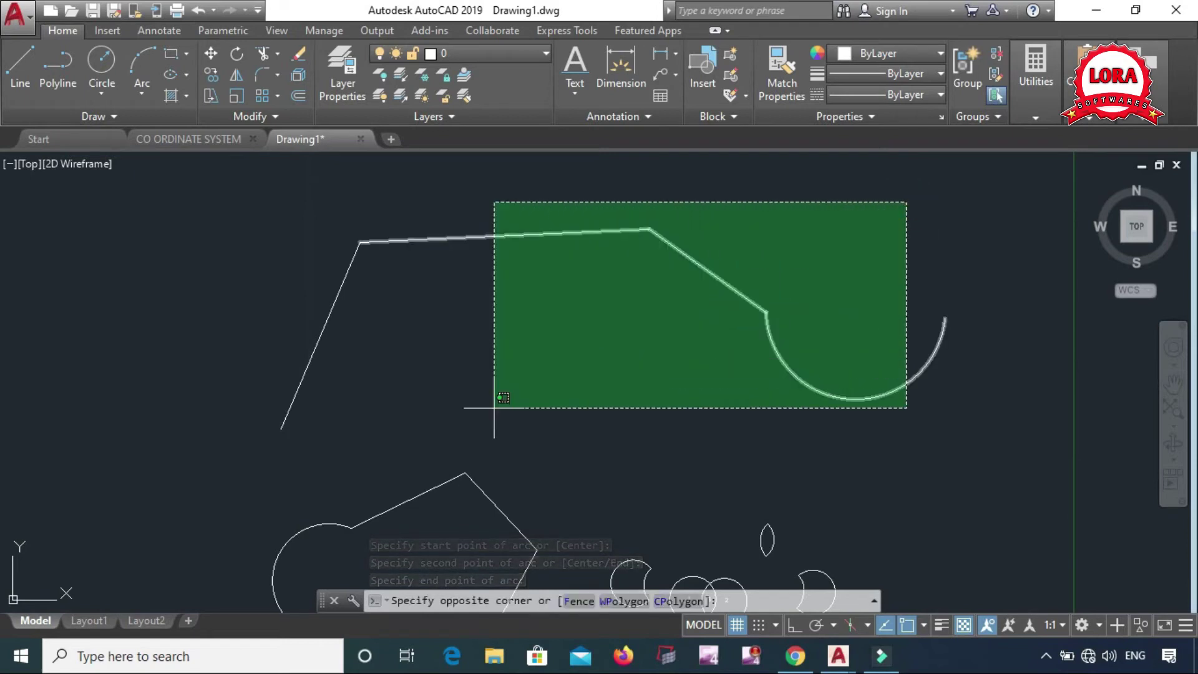
pyautogui.click(279, 436)
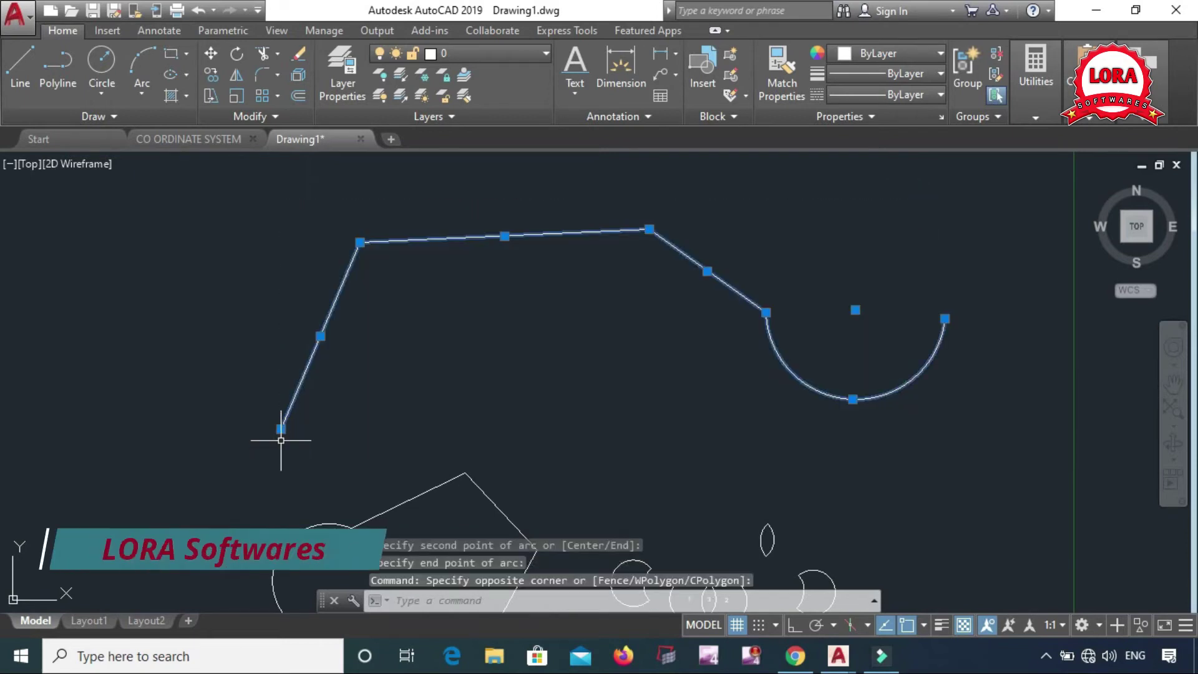
# Join the outline's three lines and arc into a single polyline with JOIN, then verify it.
pyautogui.press('Escape')
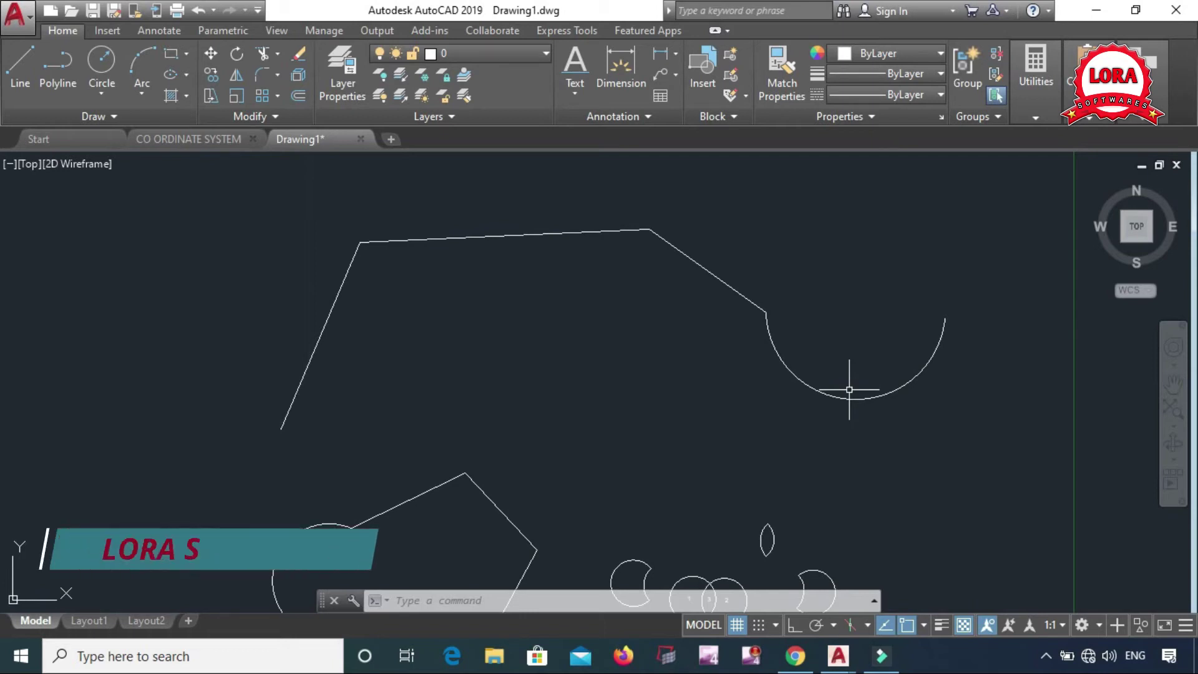
pyautogui.write('j')
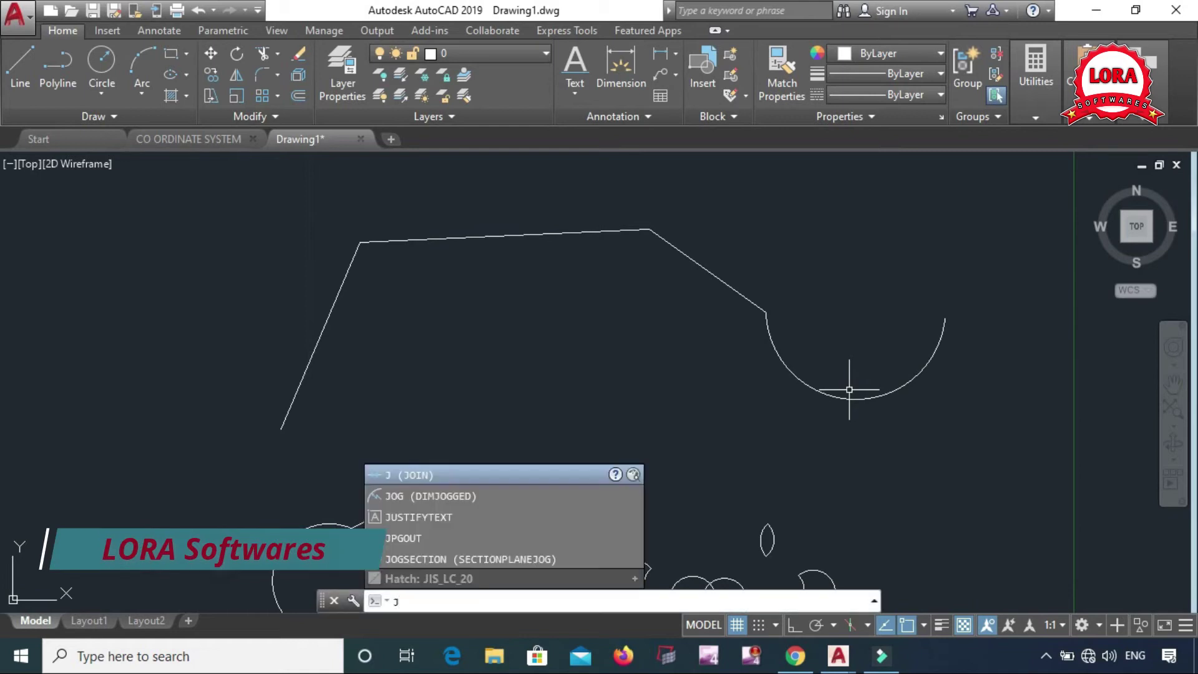
pyautogui.press('Return')
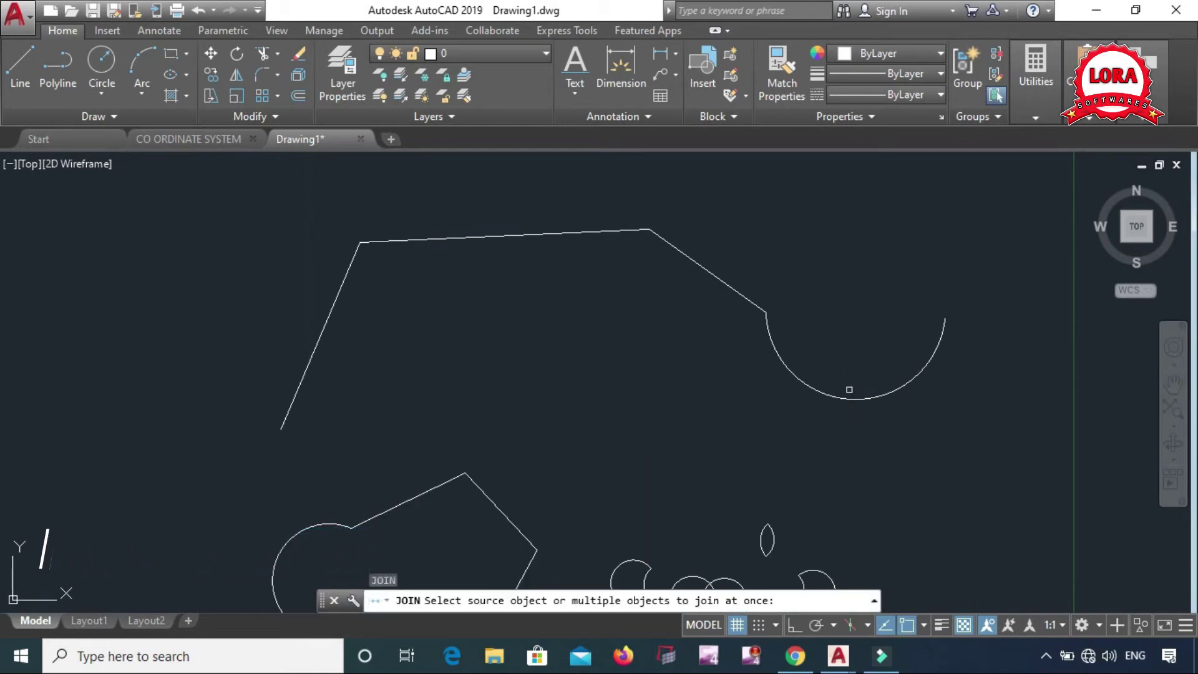
pyautogui.click(313, 210)
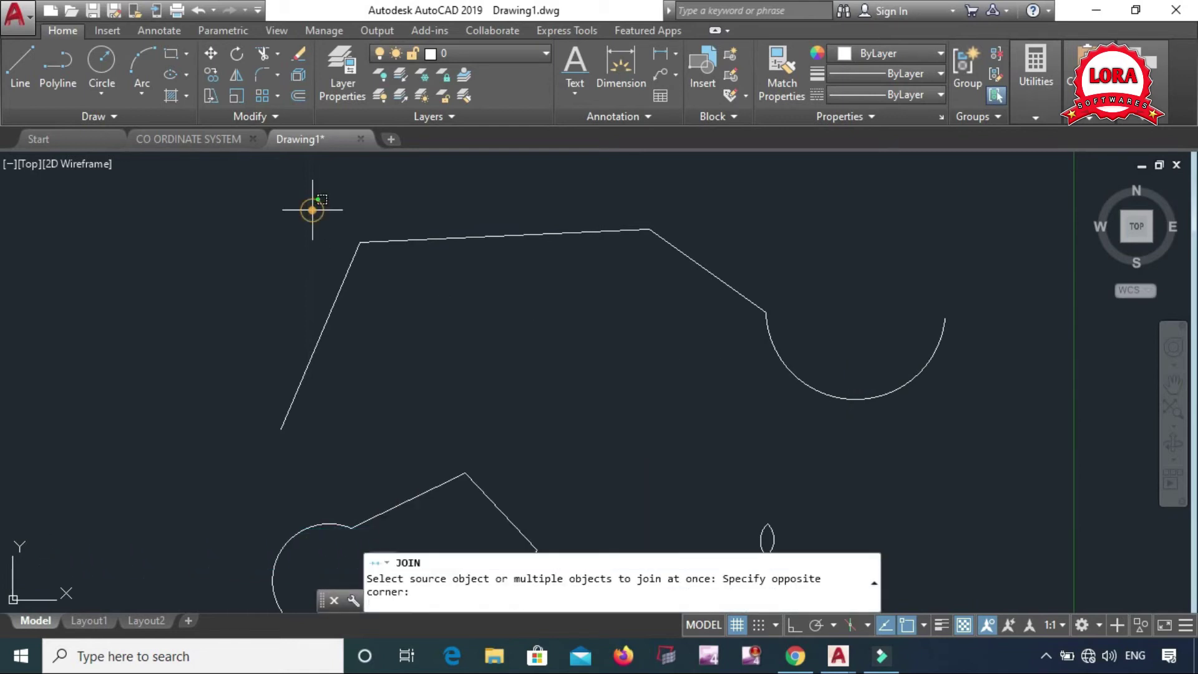
pyautogui.click(948, 465)
pyautogui.click(322, 331)
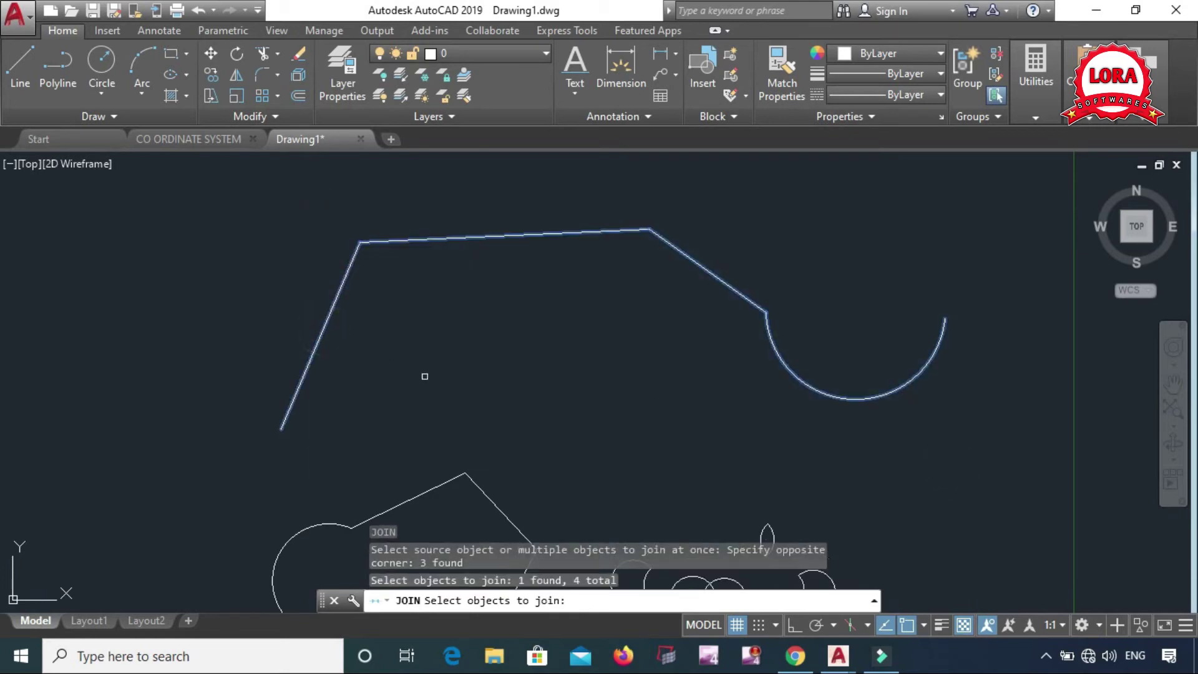
pyautogui.press('Return')
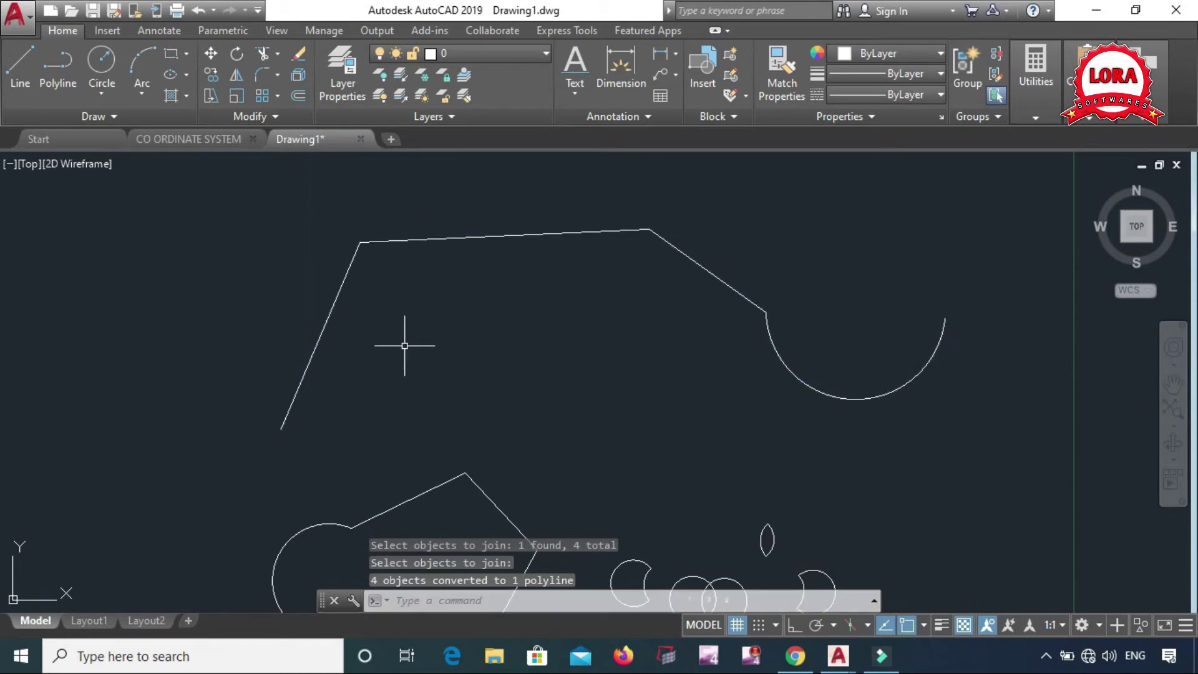
pyautogui.click(338, 291)
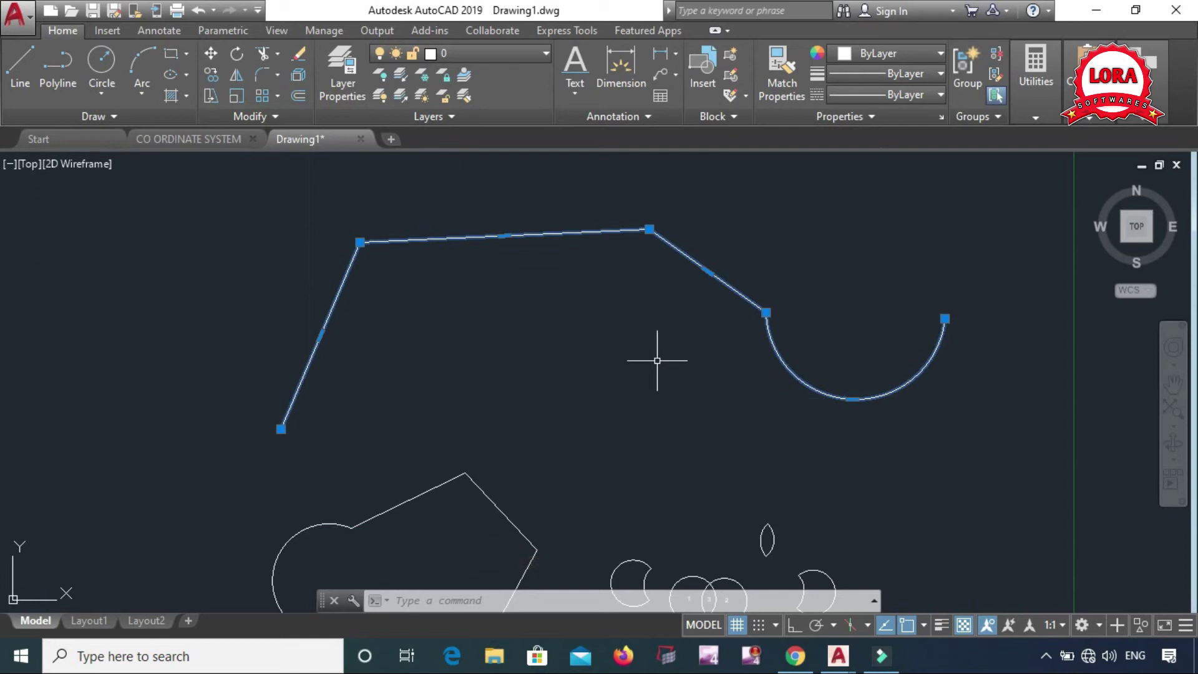
pyautogui.press('Escape')
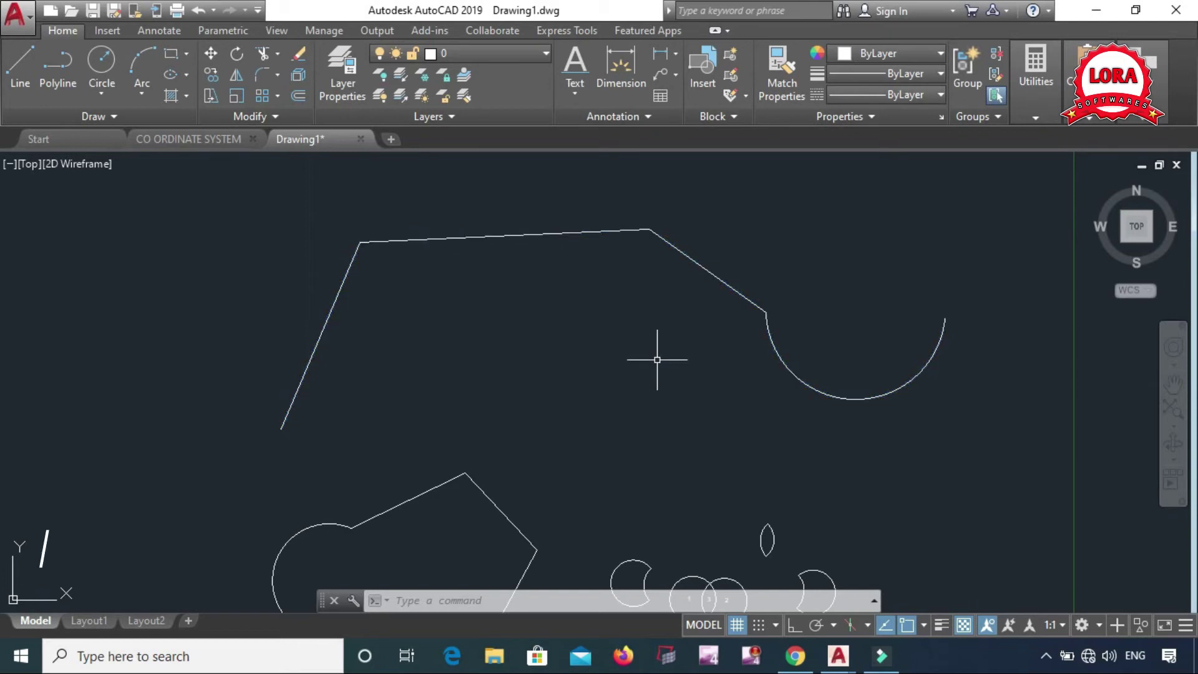
# Draw a five-sided line outline on the right, overshooting the last edge across the first.
pyautogui.scroll(-6, 665, 353)
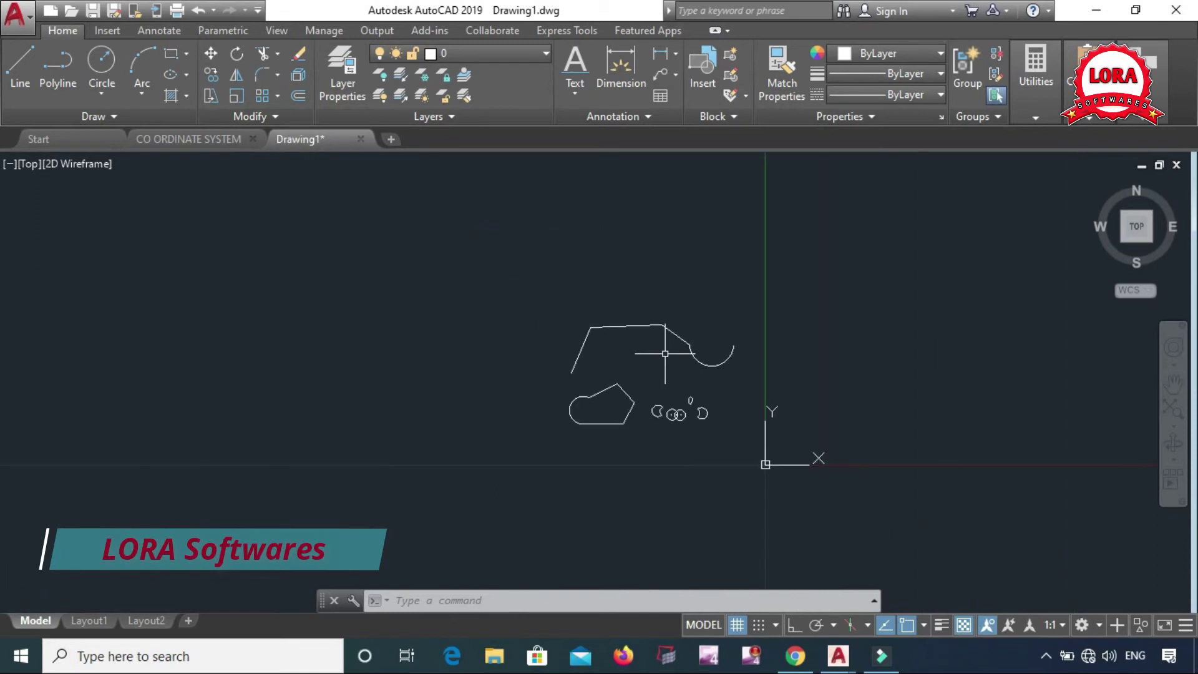
pyautogui.moveTo(661, 348); pyautogui.dragTo(313, 343, button='middle')
pyautogui.scroll(4, 316, 351)
pyautogui.write('l')
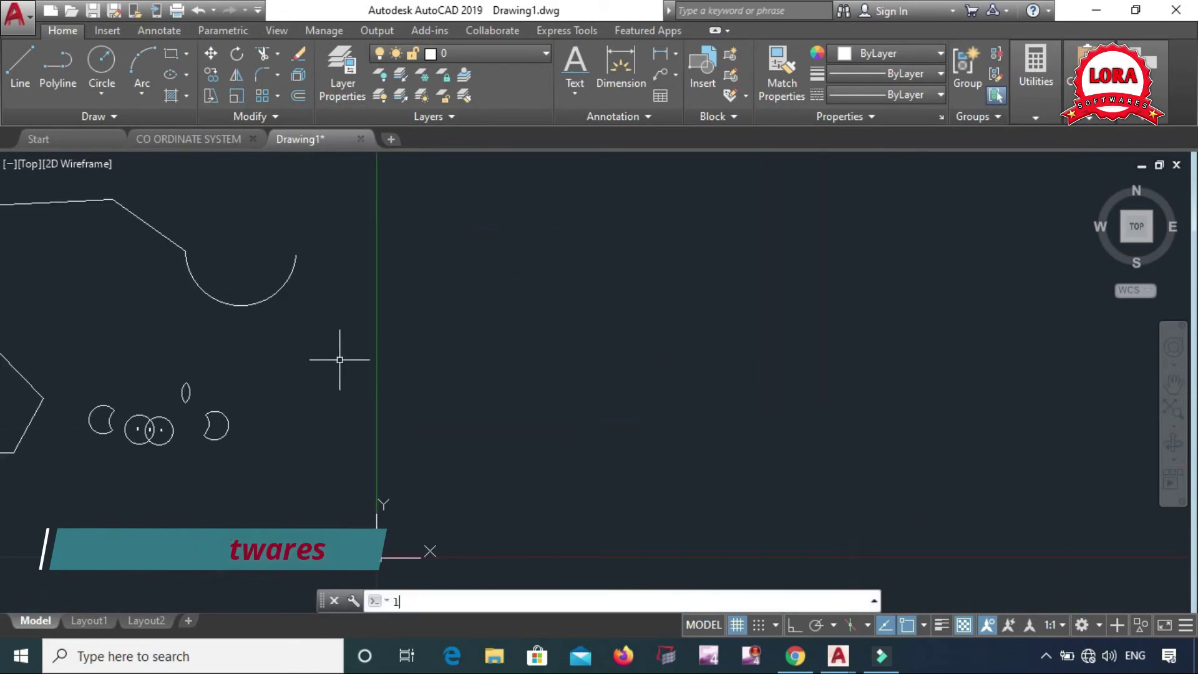
pyautogui.press('Return')
pyautogui.click(445, 344)
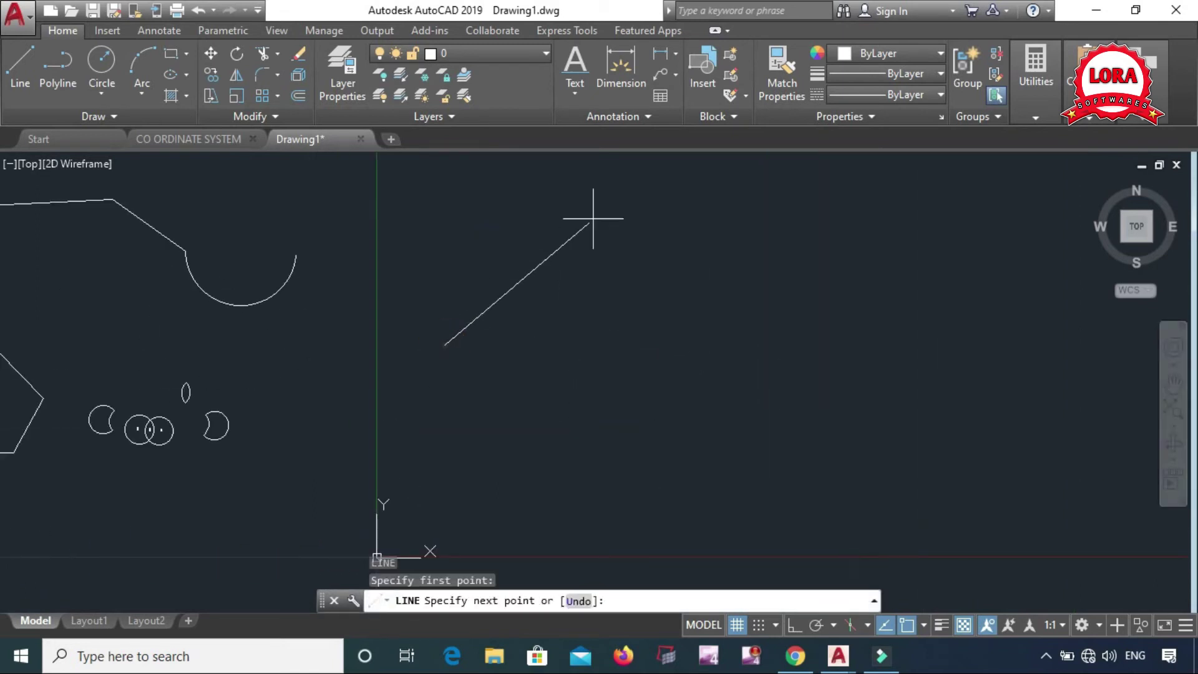
pyautogui.click(613, 202)
pyautogui.click(939, 349)
pyautogui.click(805, 534)
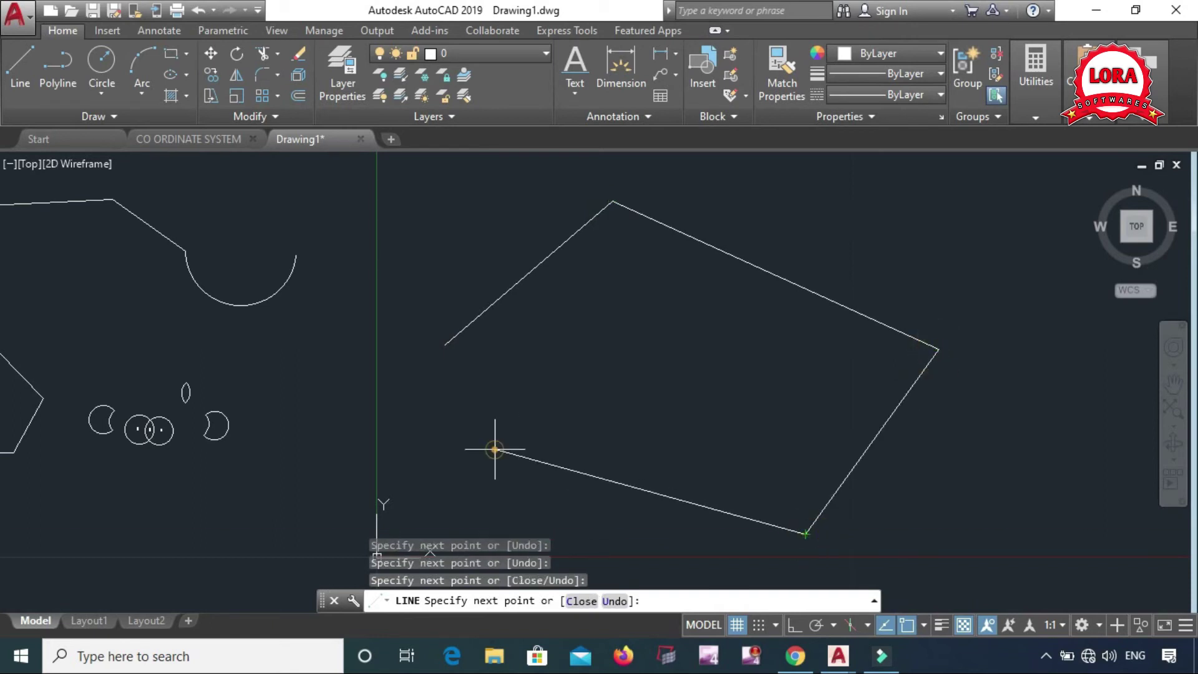
pyautogui.click(495, 448)
pyautogui.click(459, 285)
pyautogui.press('Escape')
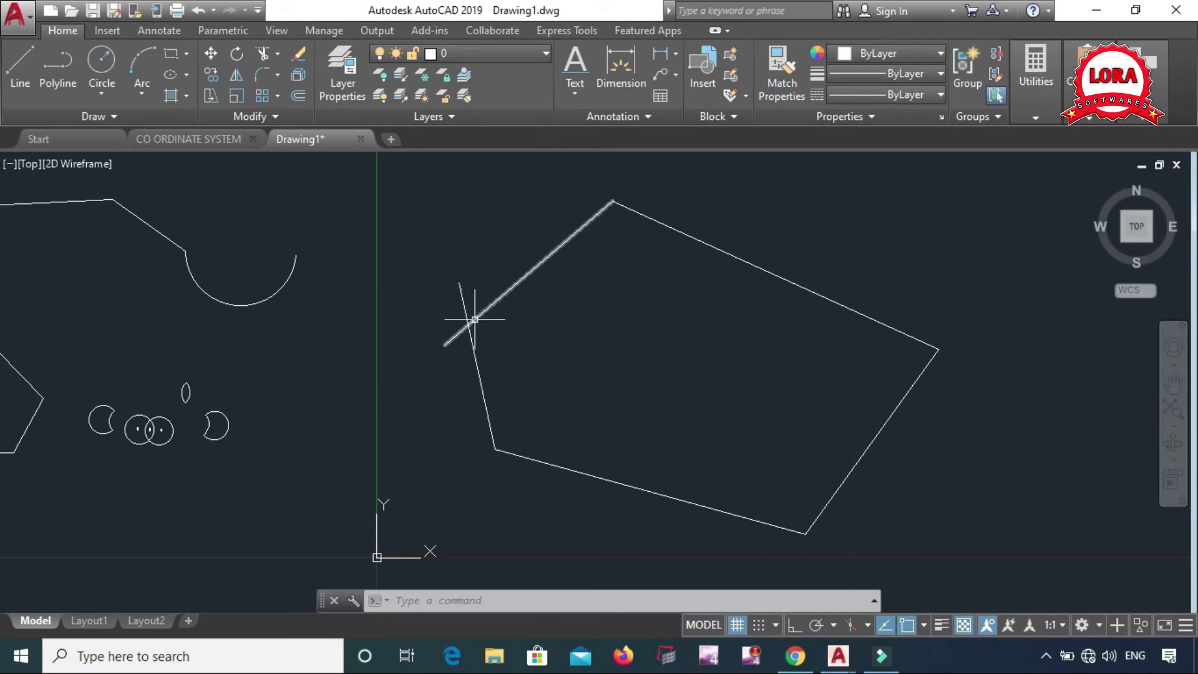
# Run BOUNDARY with a point picked inside the crossed pentagon, then select the new polyline.
pyautogui.write('b')
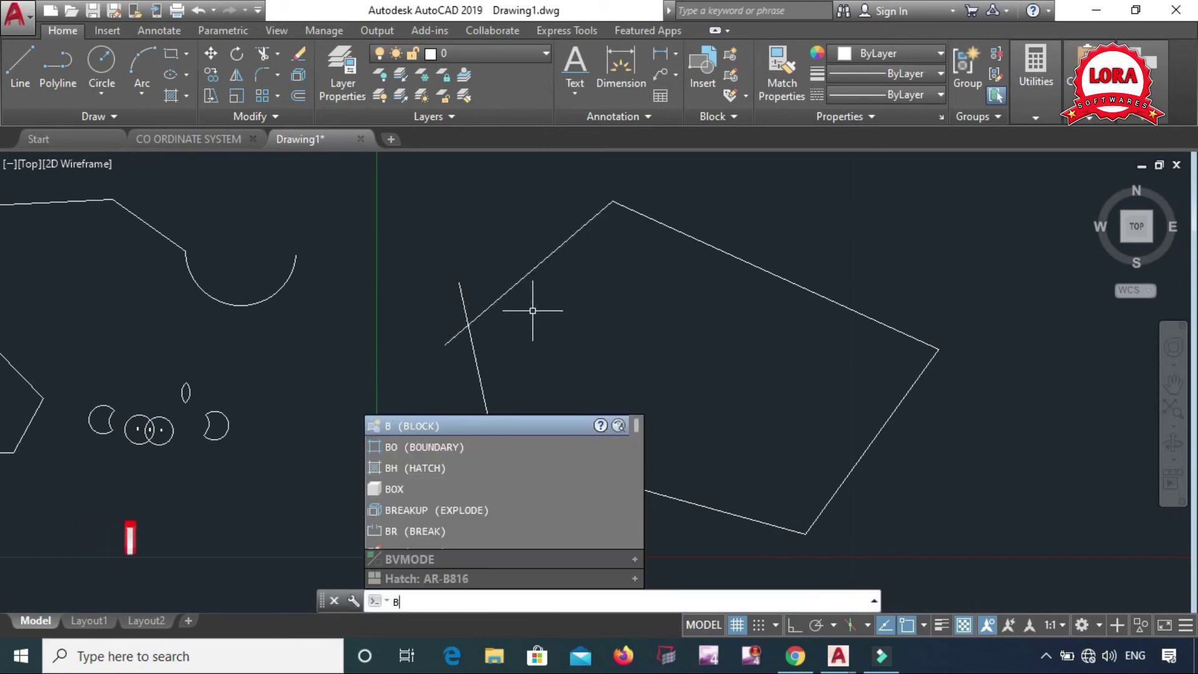
pyautogui.write('o')
pyautogui.press('Return')
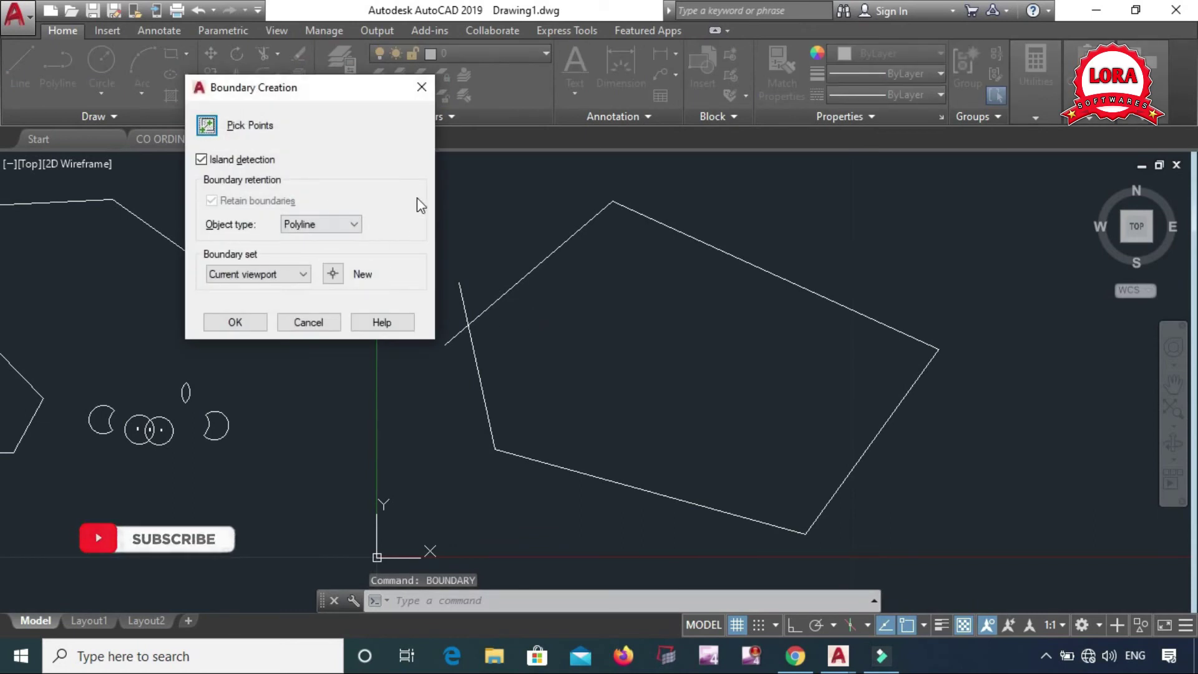
pyautogui.click(206, 126)
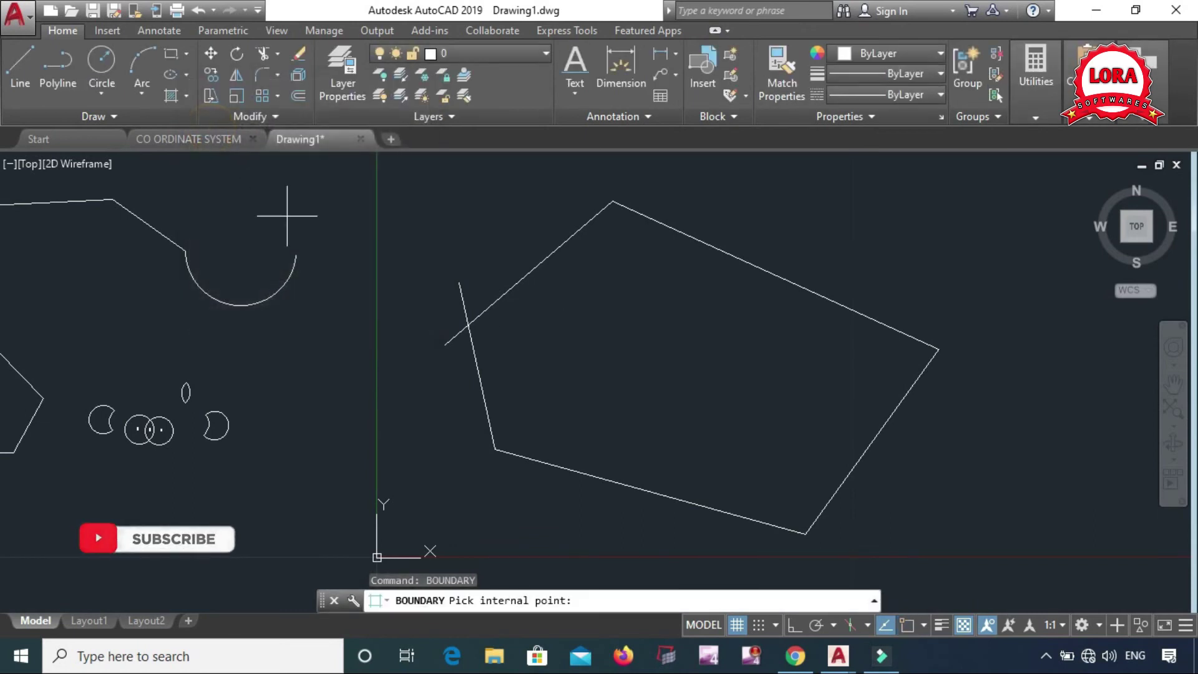
pyautogui.click(694, 380)
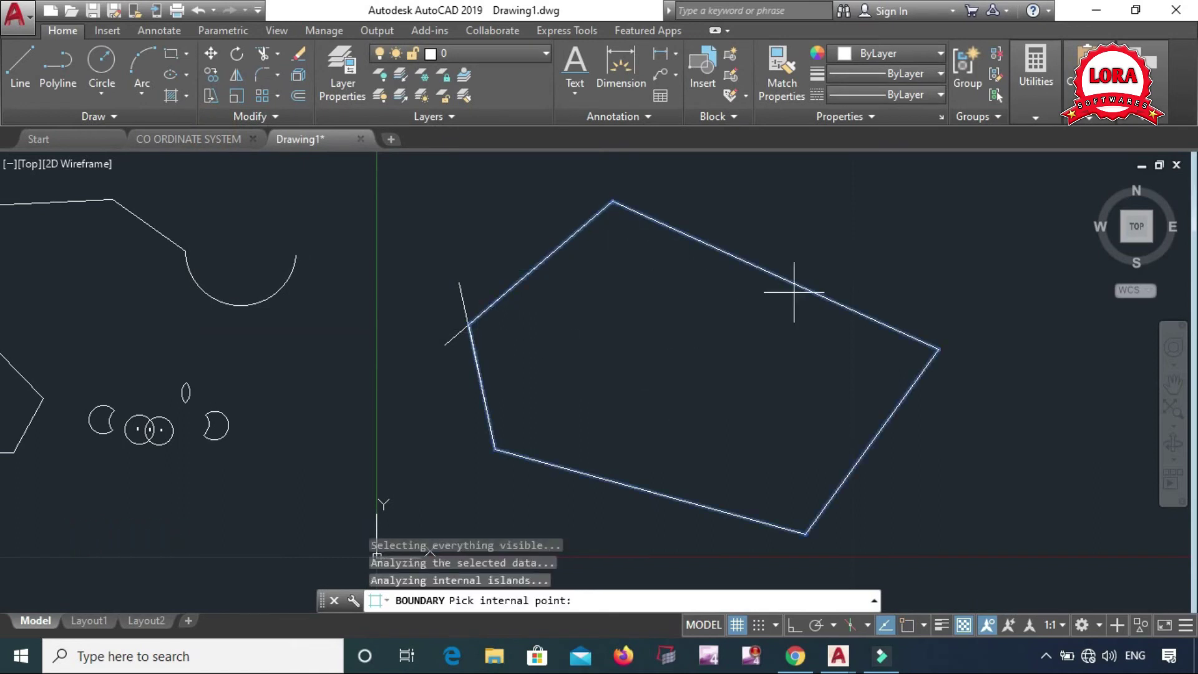
pyautogui.press('Return')
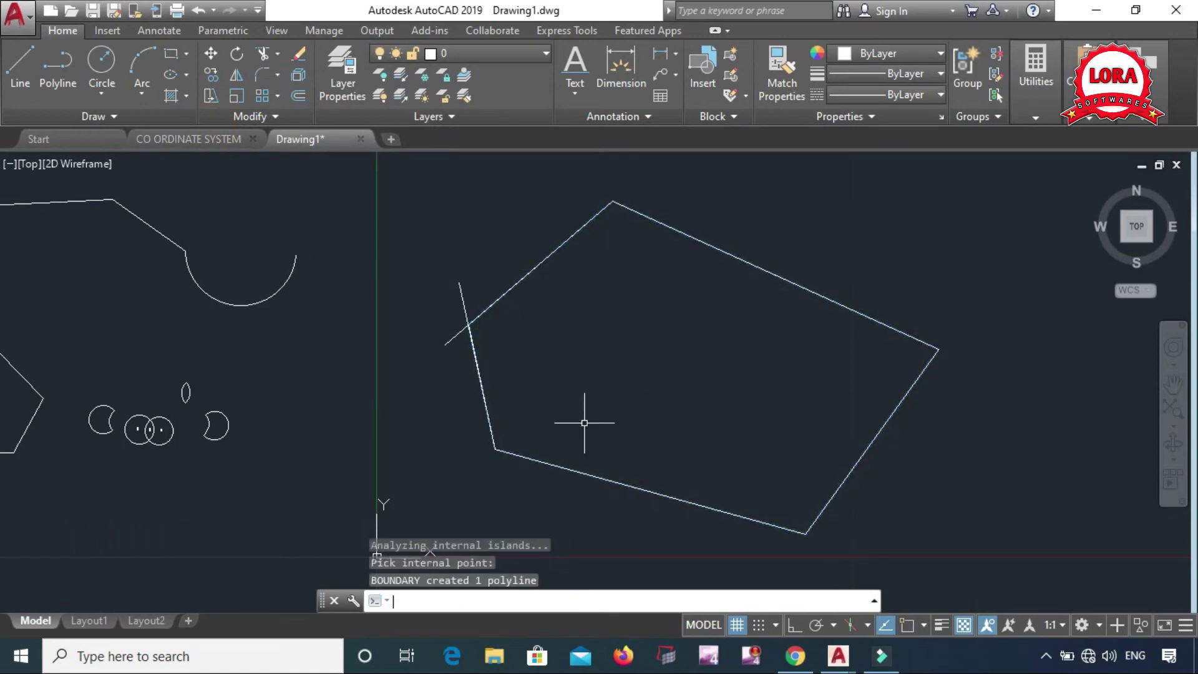
pyautogui.click(478, 378)
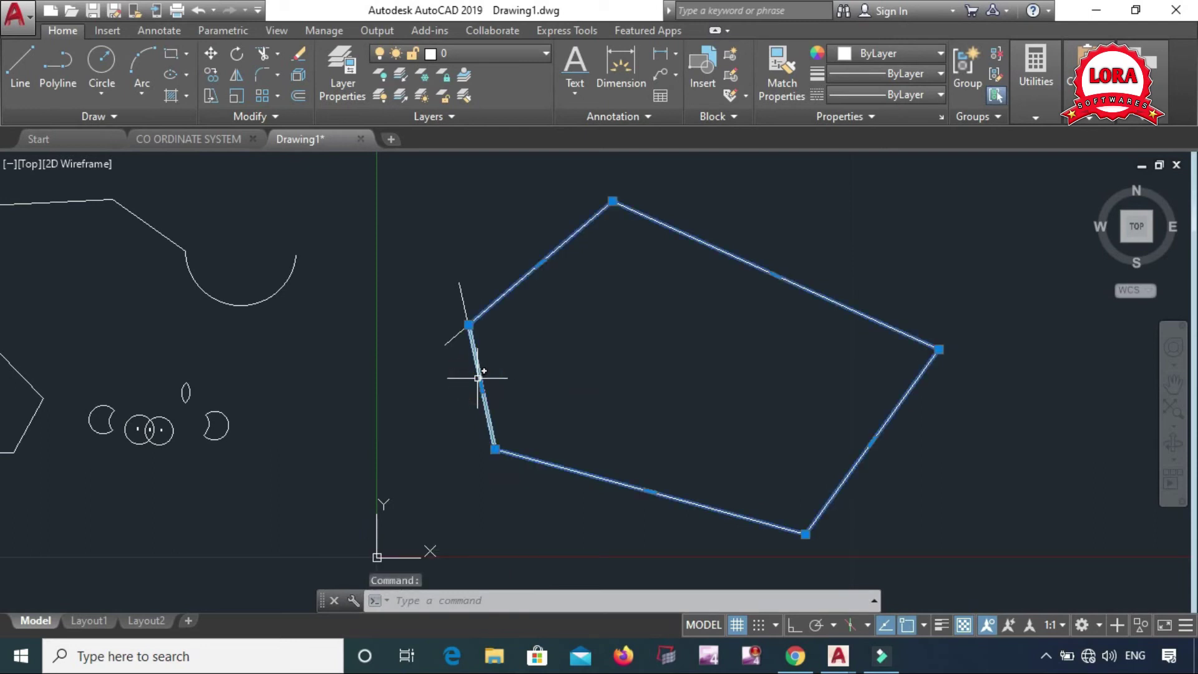
# Copy the pentagon's boundary polyline and paste it up and to the right of the original.
pyautogui.hotkey('ctrl', 'c')
pyautogui.hotkey('ctrl', 'v')
pyautogui.moveTo(695, 332); pyautogui.dragTo(436, 484, button='middle')
pyautogui.click(742, 354)
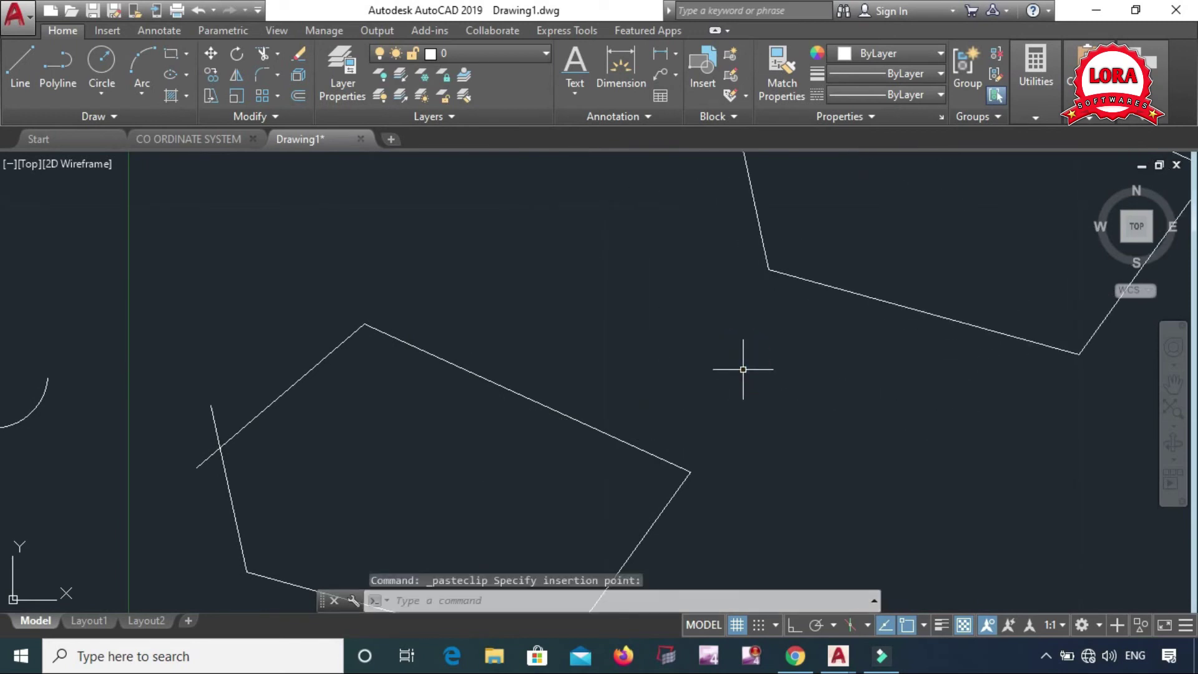
pyautogui.scroll(-2, 743, 370)
pyautogui.moveTo(698, 388); pyautogui.dragTo(700, 290, button='middle')
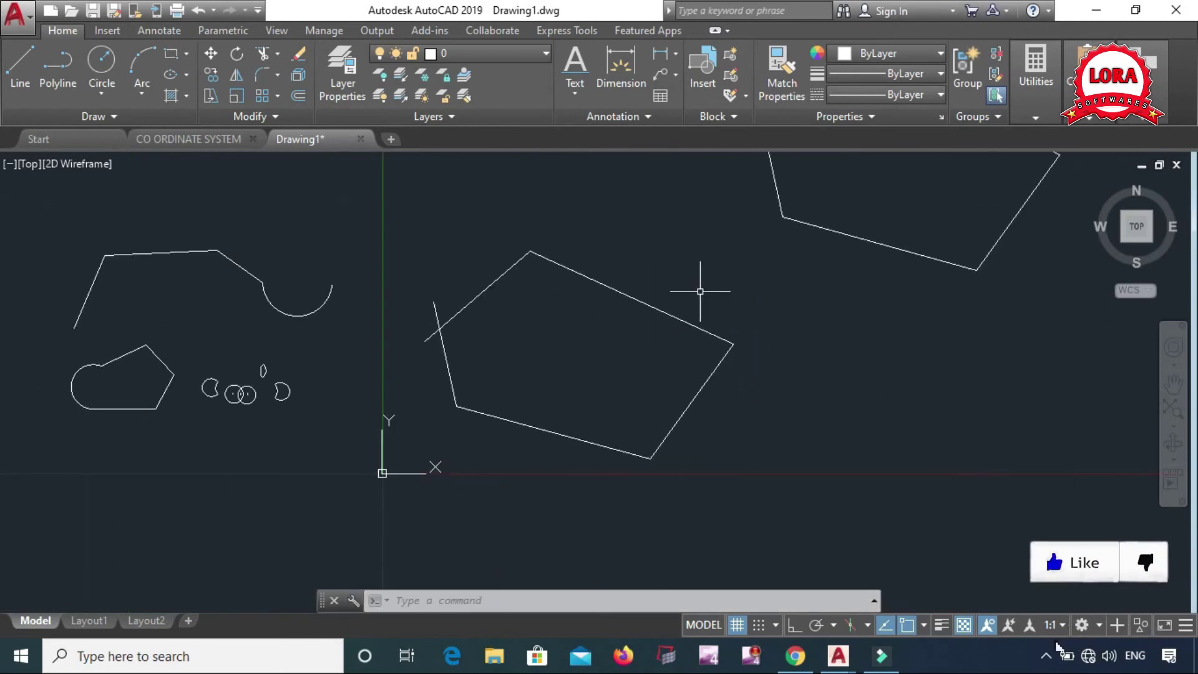
pyautogui.moveTo(513, 351); pyautogui.dragTo(632, 290, button='middle')
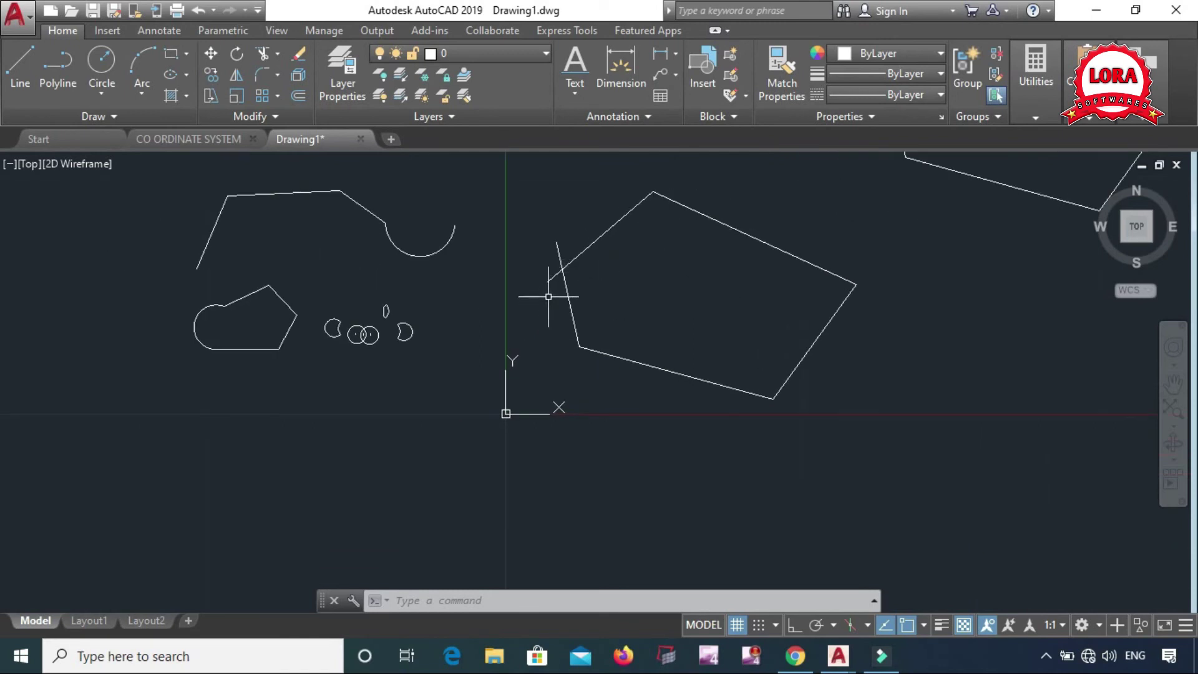
pyautogui.scroll(4, 561, 279)
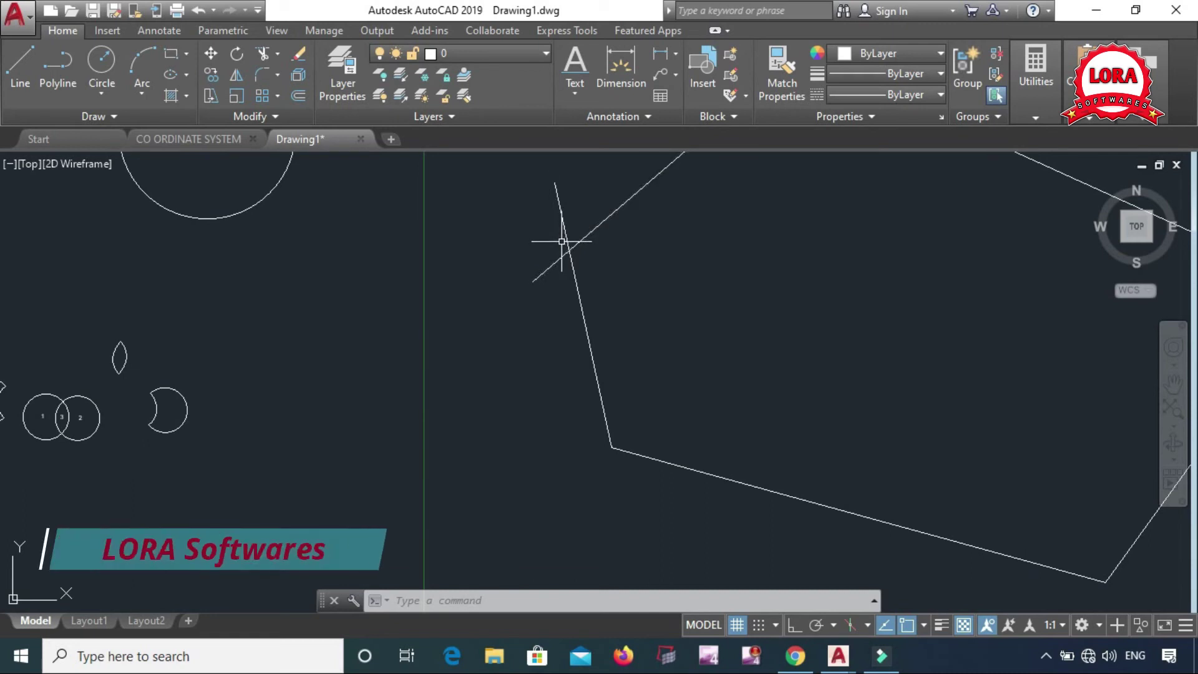
pyautogui.scroll(-2, 581, 297)
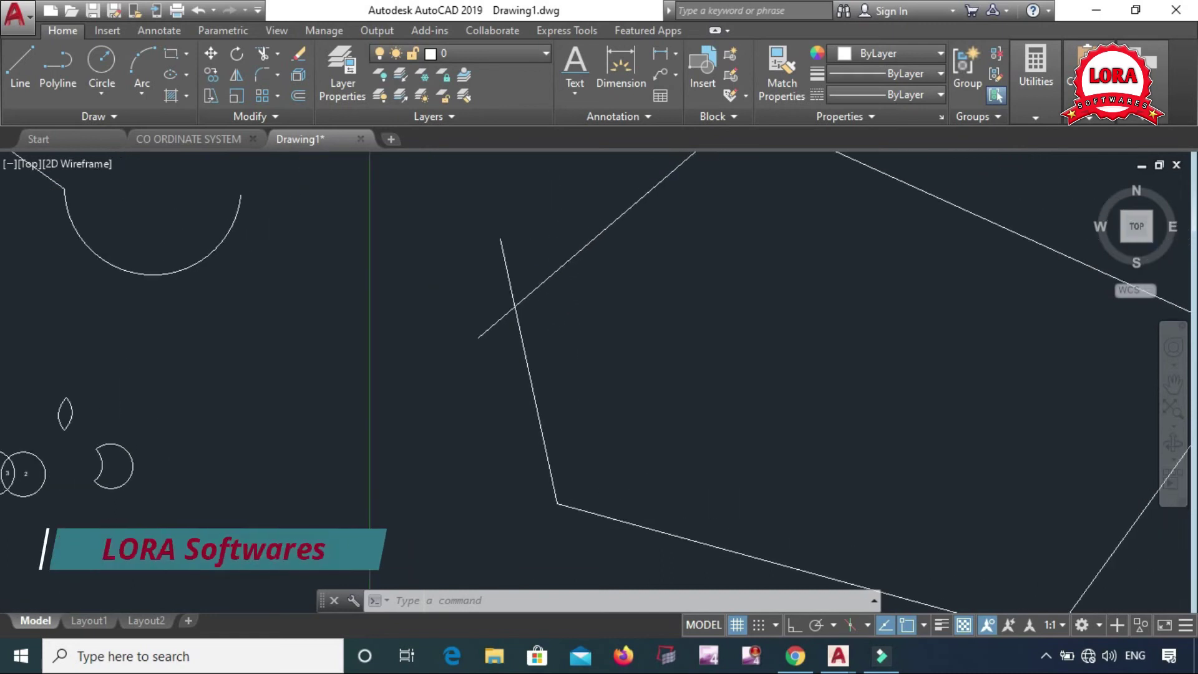
pyautogui.scroll(-1, 516, 356)
pyautogui.scroll(-1, 505, 337)
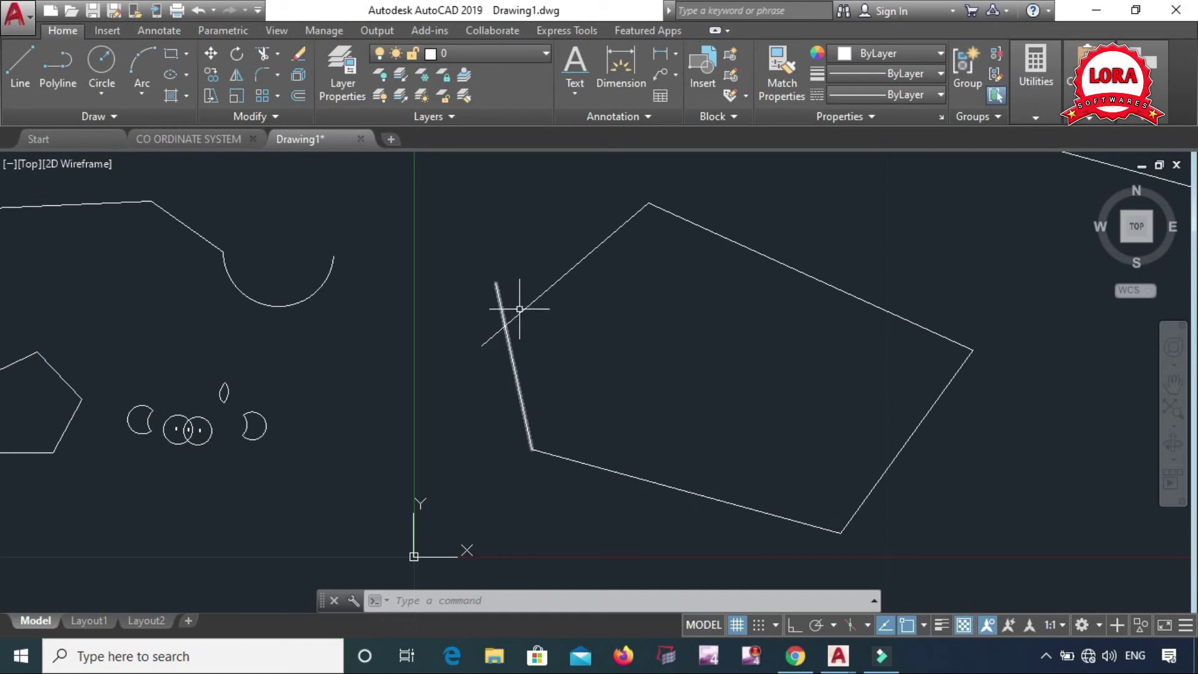
pyautogui.scroll(-2, 530, 325)
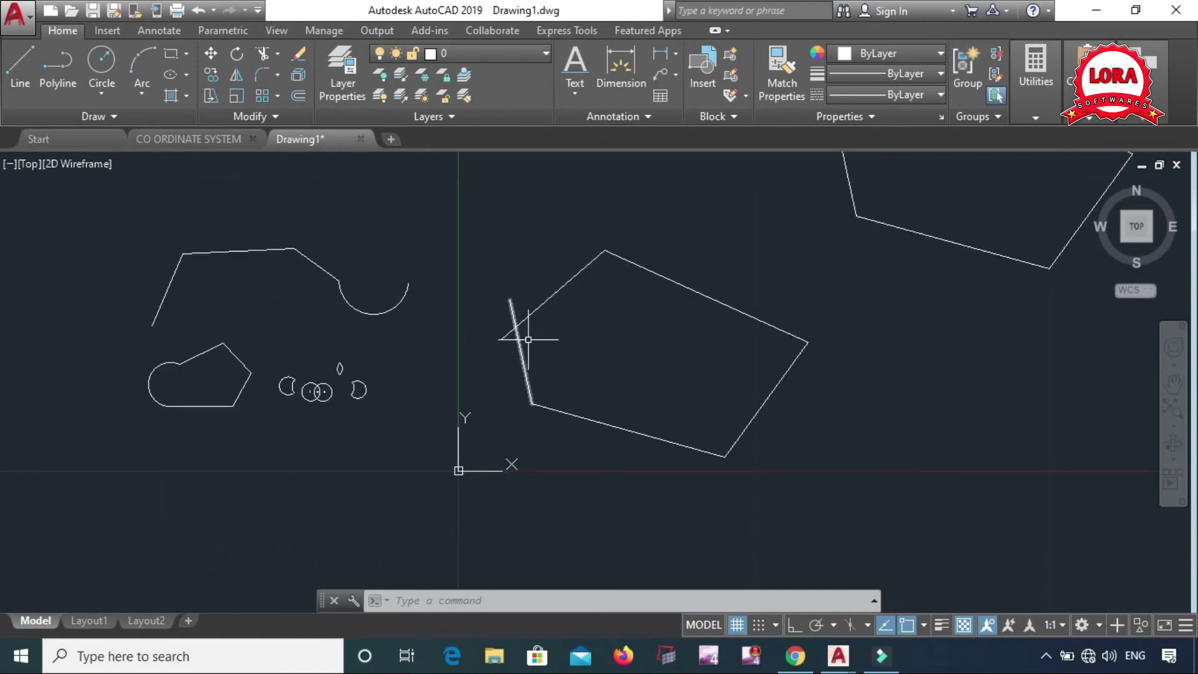
pyautogui.click(838, 272)
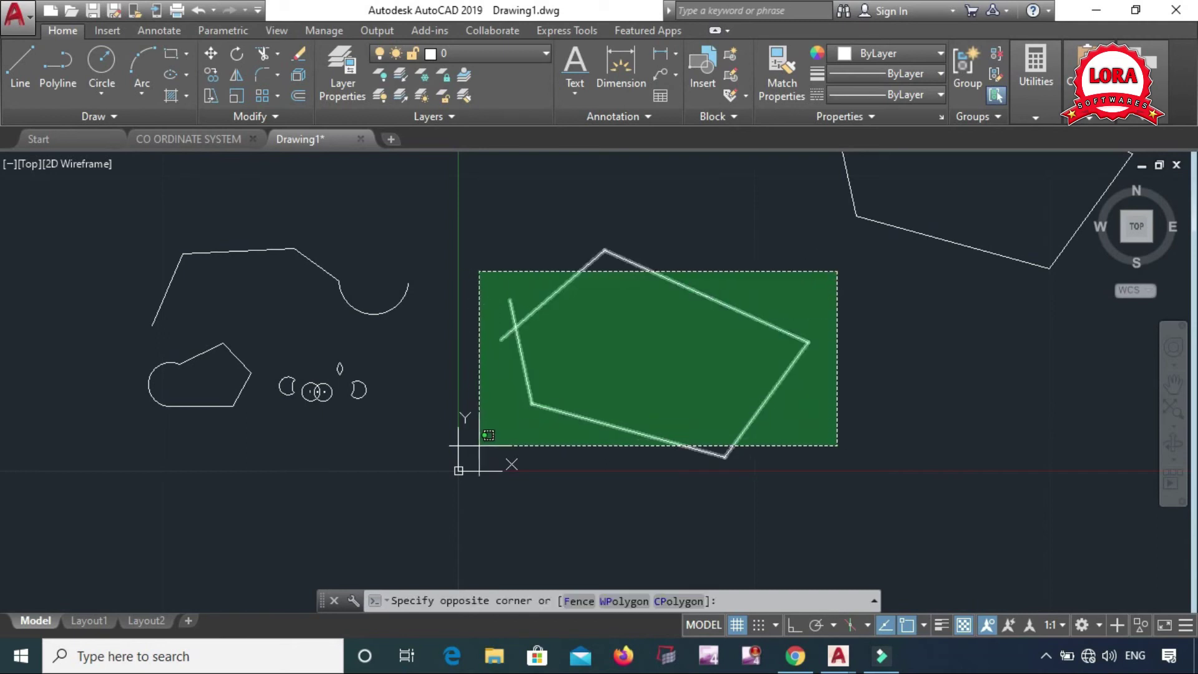
pyautogui.click(502, 442)
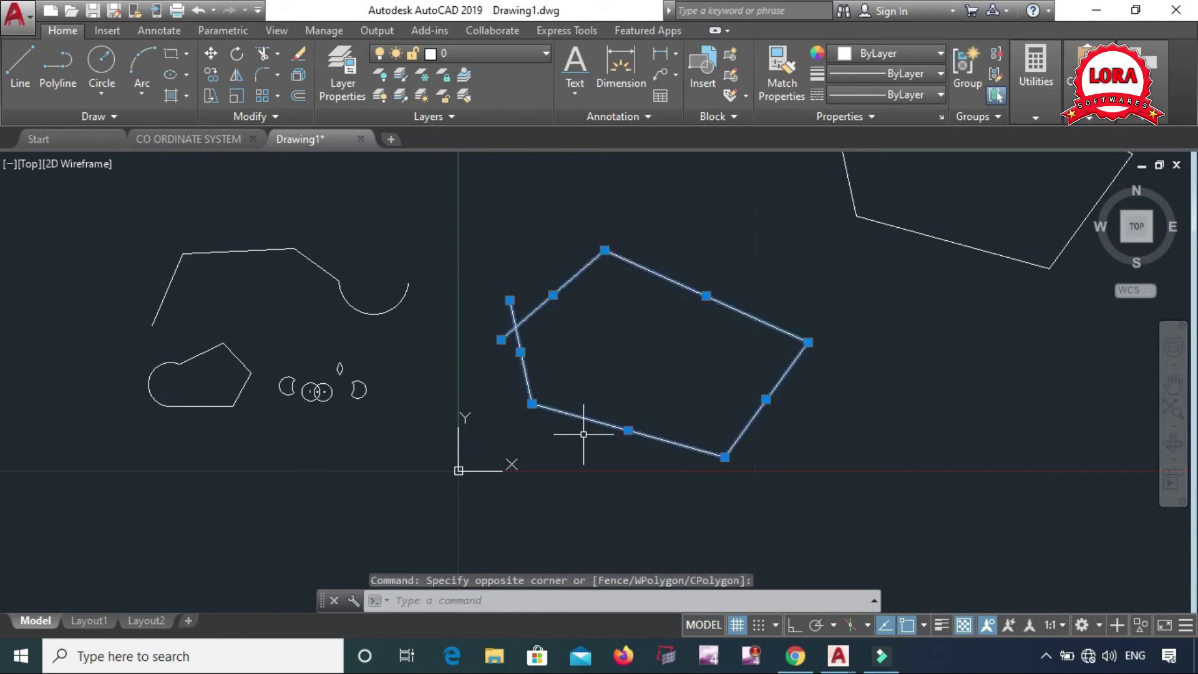
pyautogui.press('Escape')
pyautogui.write('re')
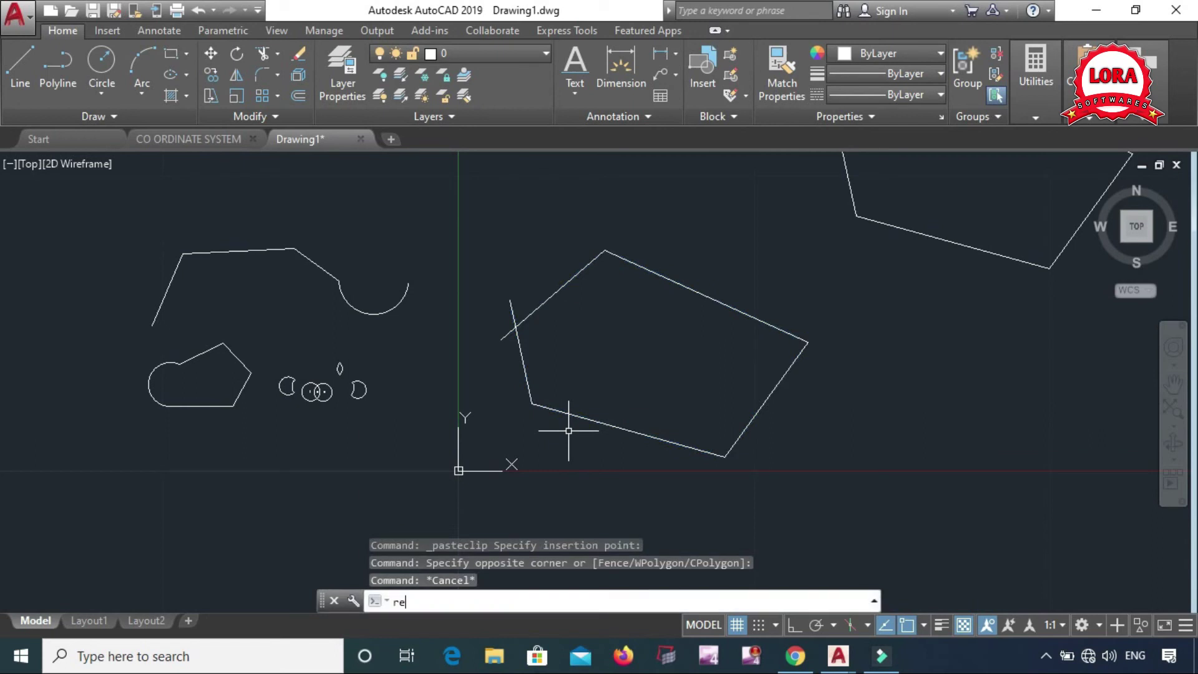
pyautogui.write('g')
pyautogui.press('Return')
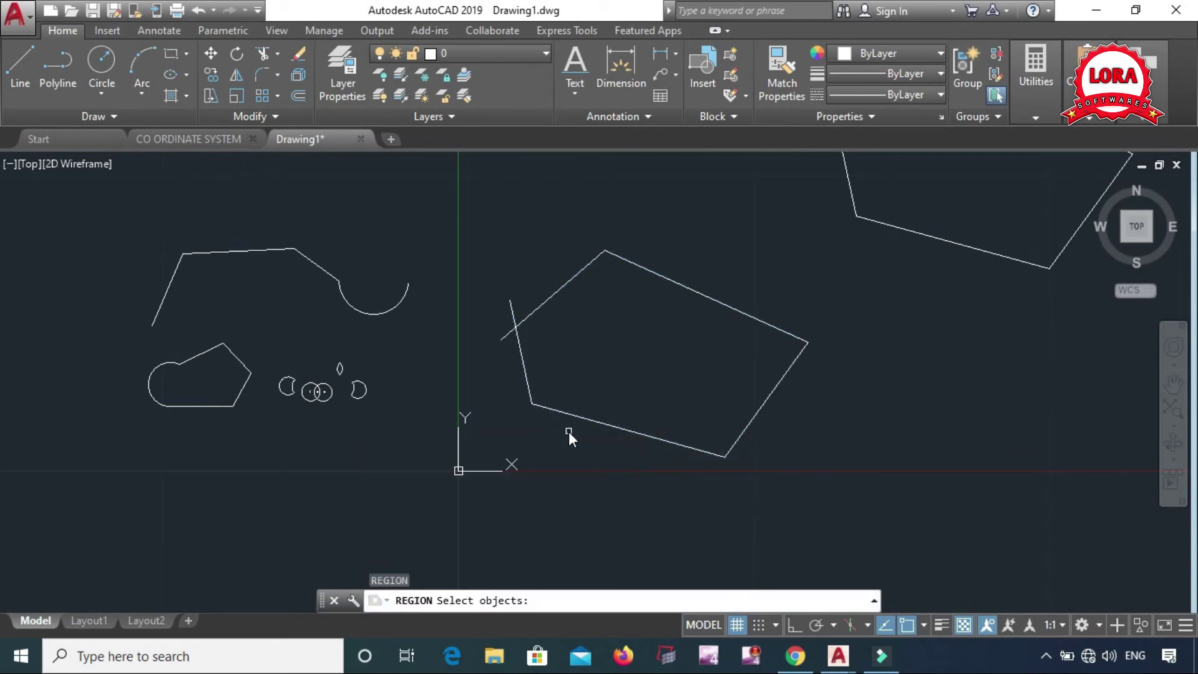
pyautogui.click(847, 260)
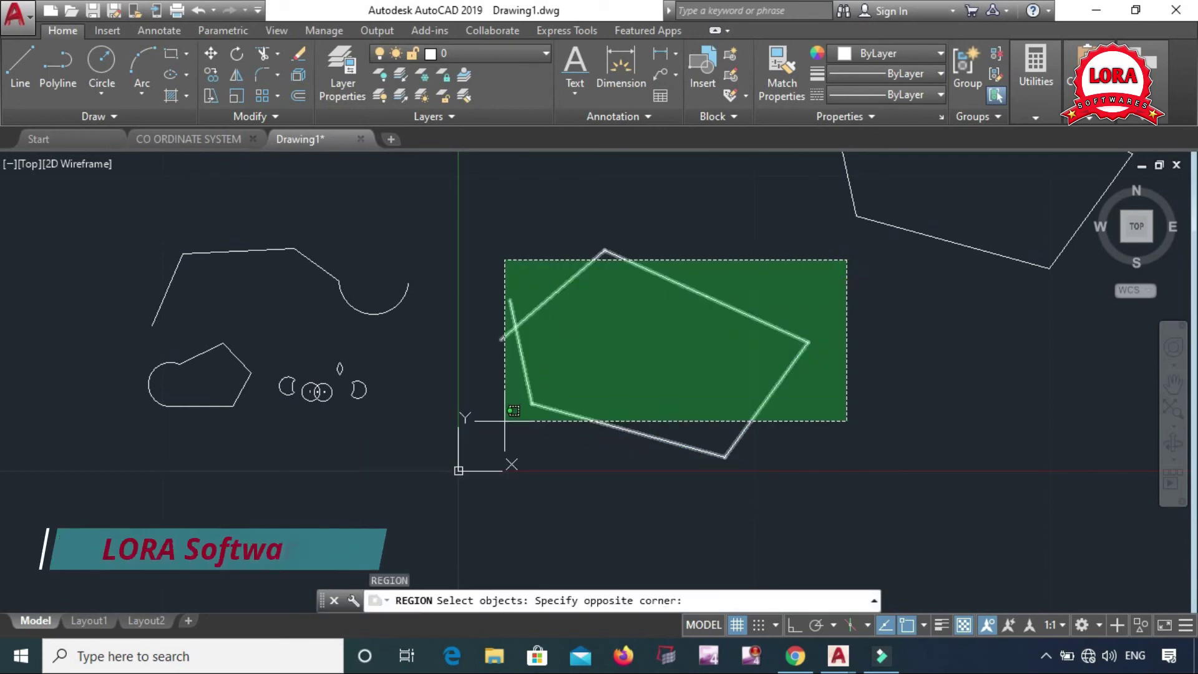
pyautogui.click(511, 444)
pyautogui.press('Return')
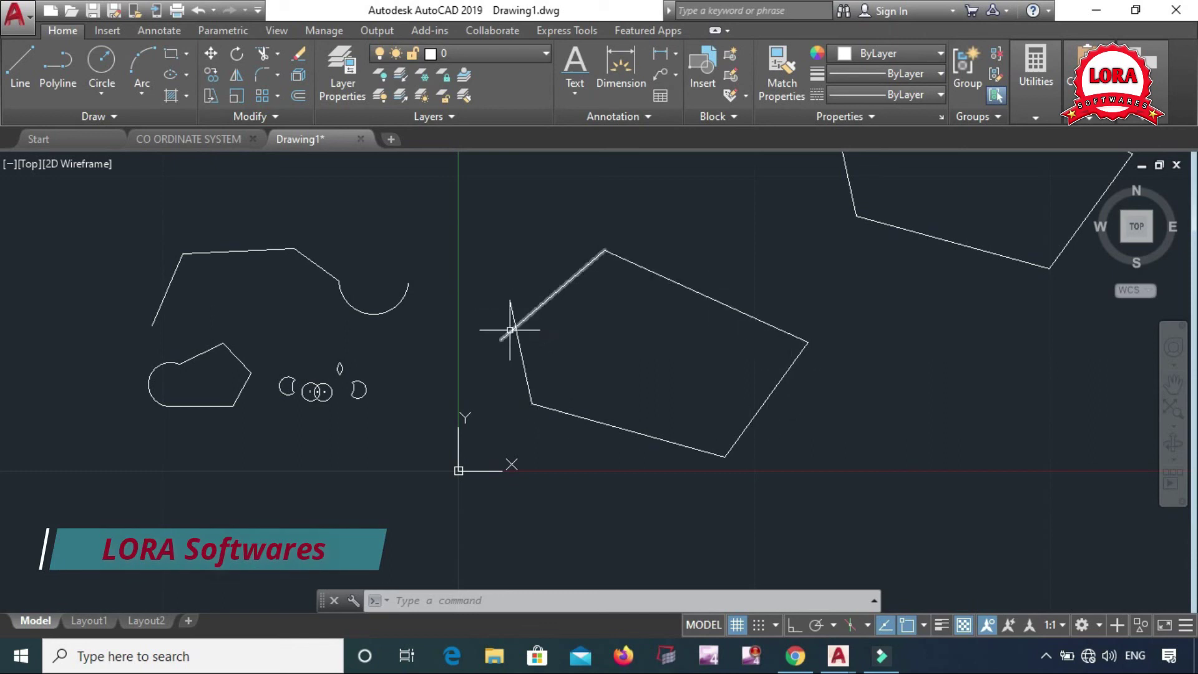
pyautogui.scroll(2, 509, 315)
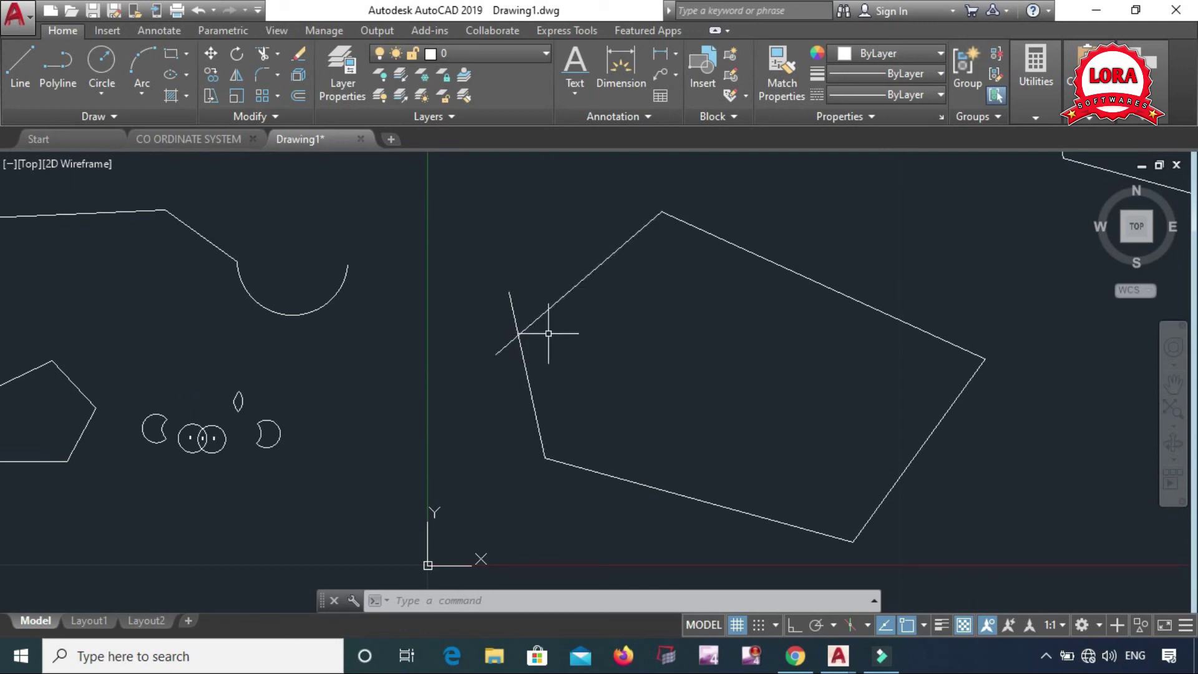
pyautogui.scroll(-4, 549, 338)
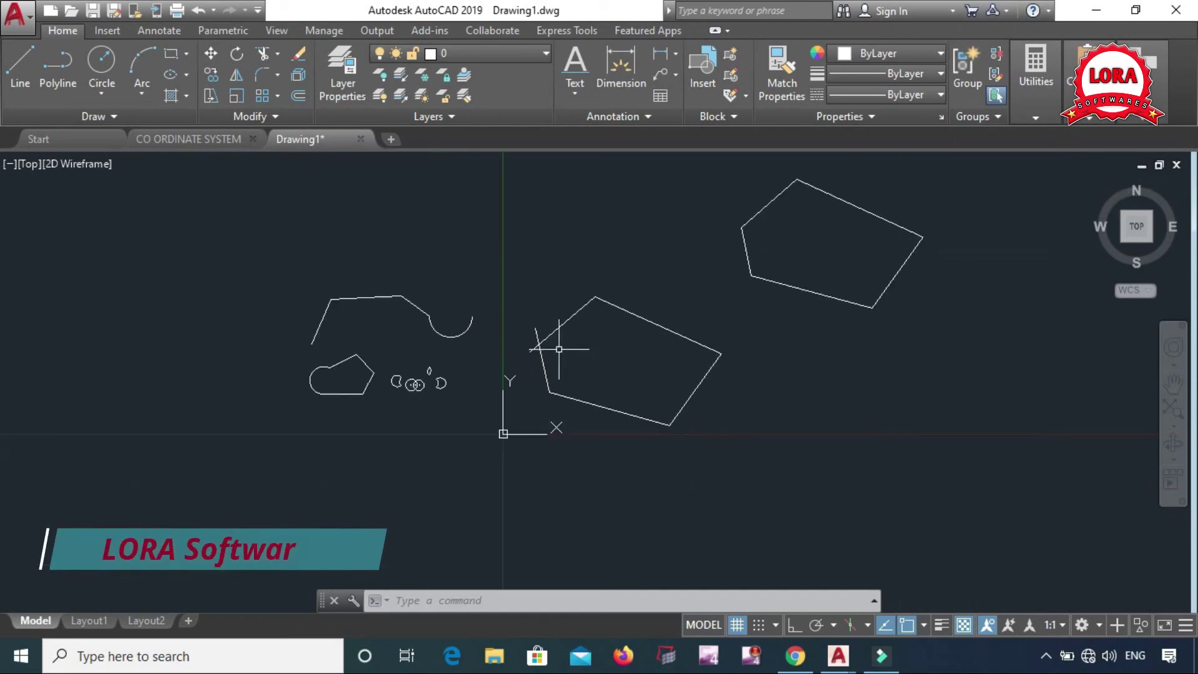
# JOIN the crossed pentagon's five lines into one polyline, then select it to confirm.
pyautogui.write('join')
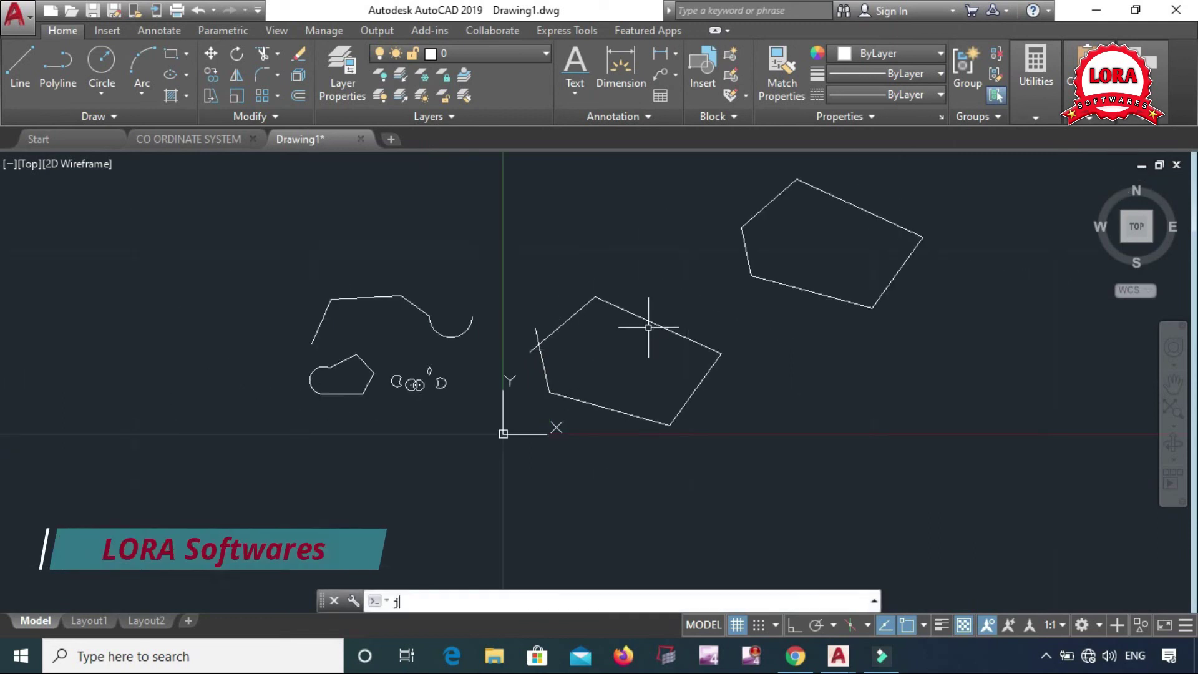
pyautogui.press('Return')
pyautogui.click(734, 295)
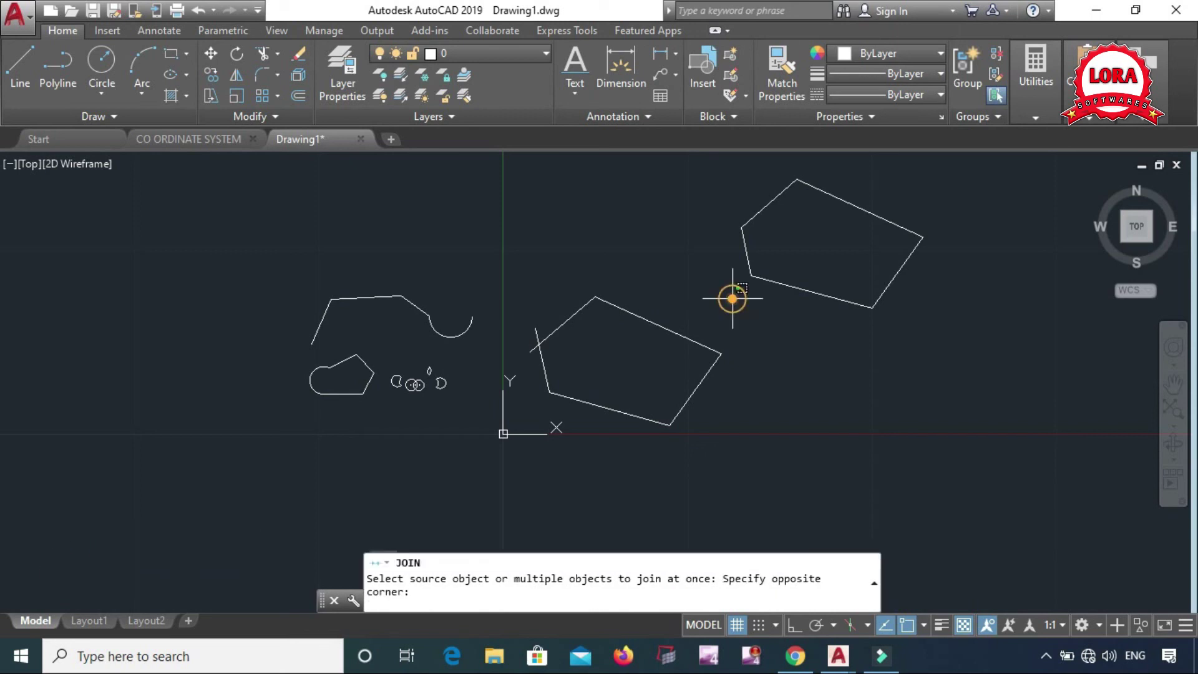
pyautogui.click(518, 448)
pyautogui.press('Return')
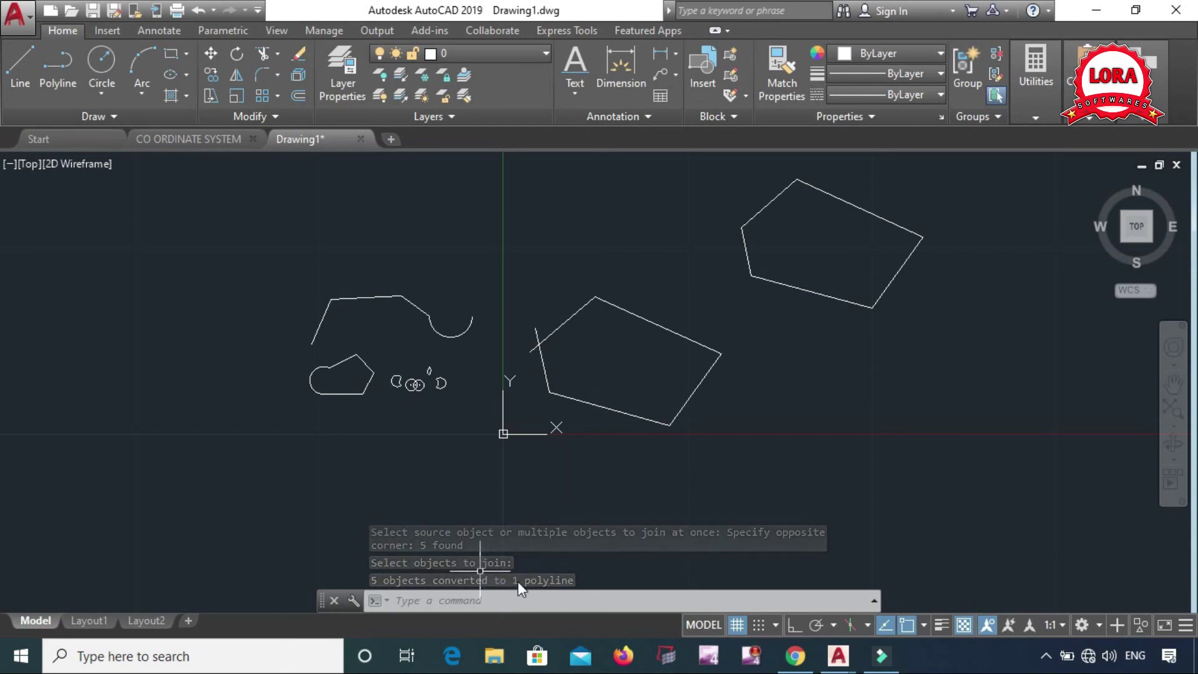
pyautogui.click(545, 368)
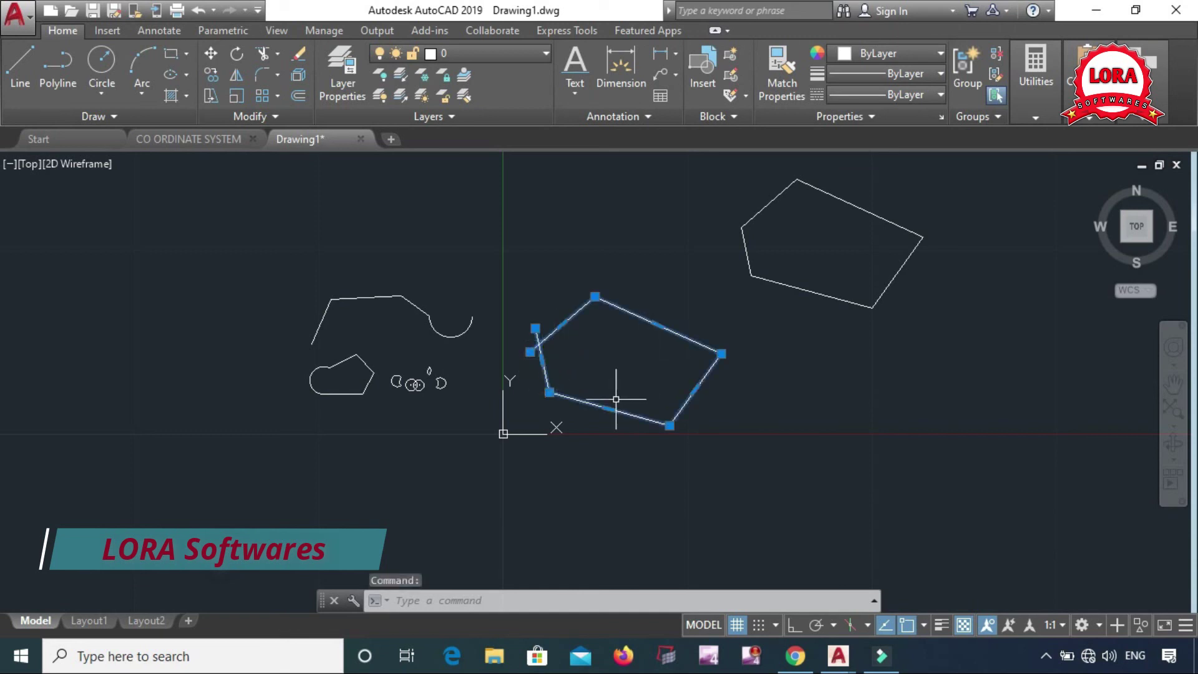
pyautogui.scroll(2, 616, 394)
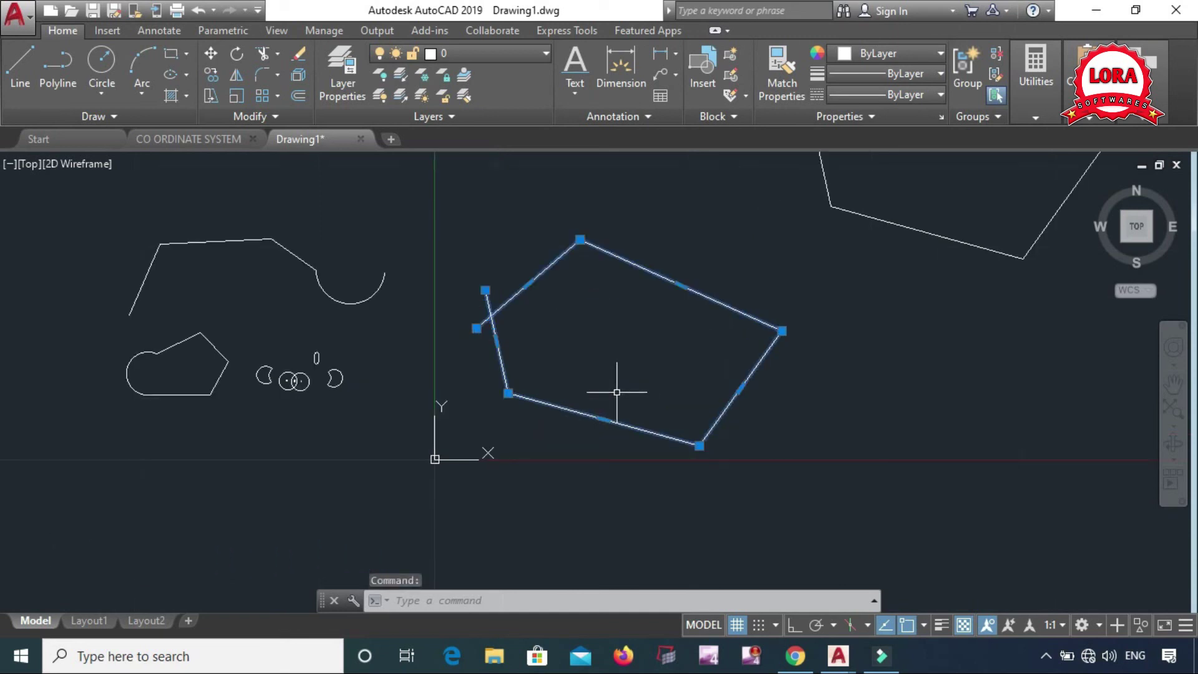